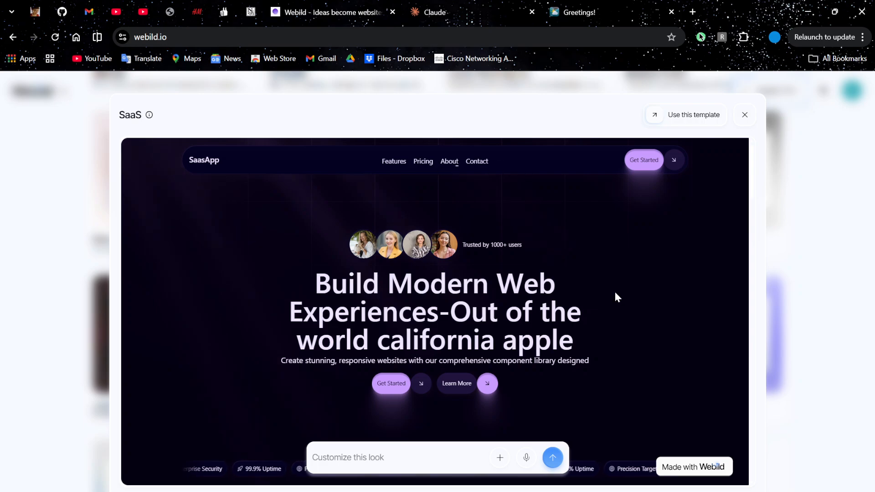
- Examine the SaaS template preview from the hero section through features and pricing down to the footer
scroll(614, 296, down, 3)
scroll(615, 293, down, 5)
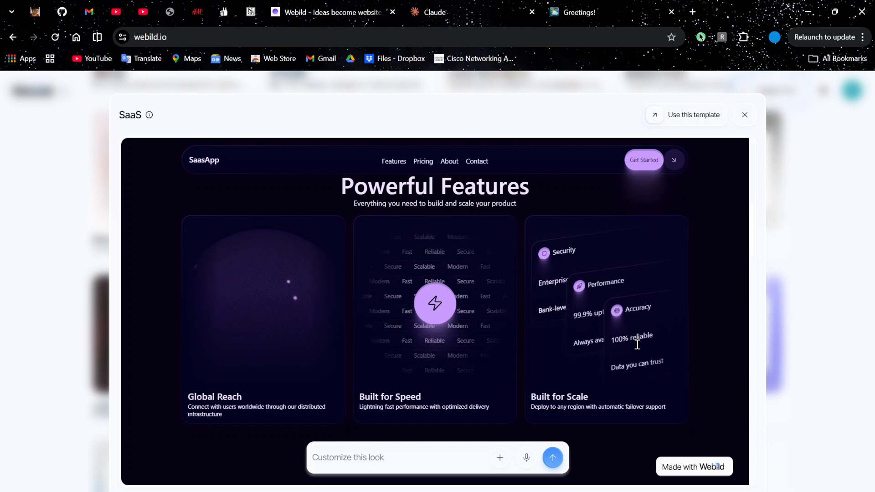
scroll(636, 346, down, 5)
scroll(636, 349, down, 2)
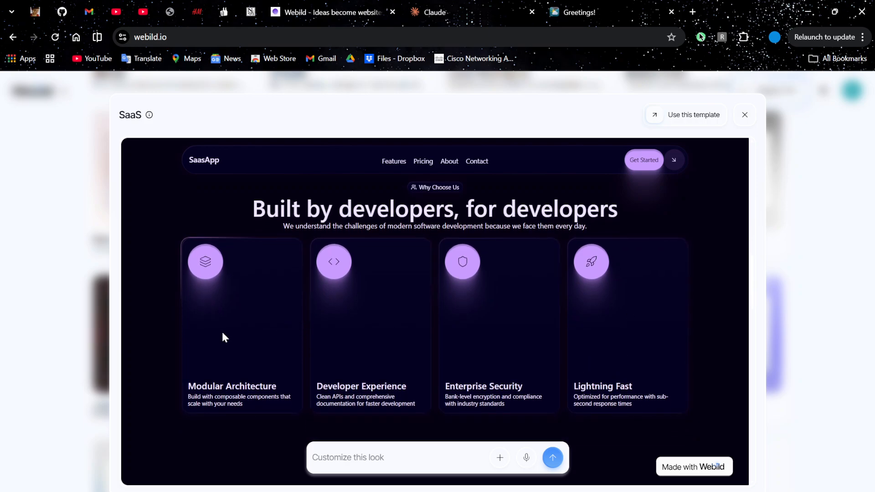
scroll(222, 332, down, 5)
scroll(222, 332, down, 2)
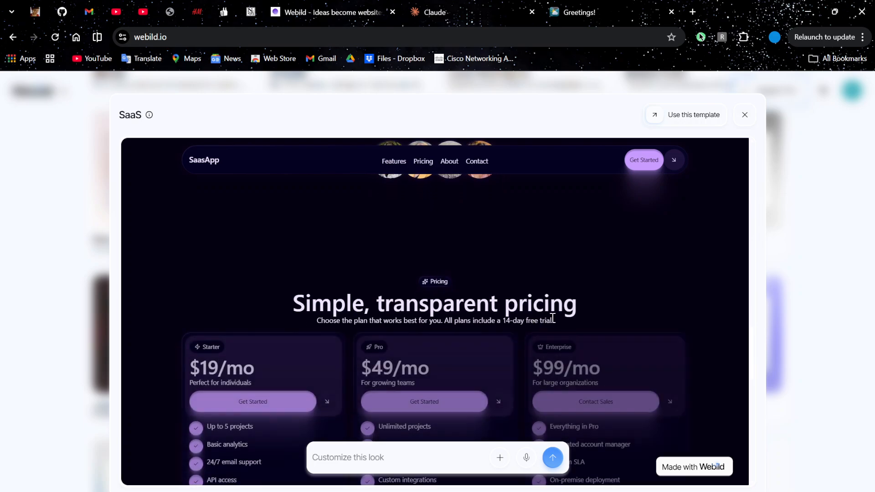
scroll(591, 322, down, 3)
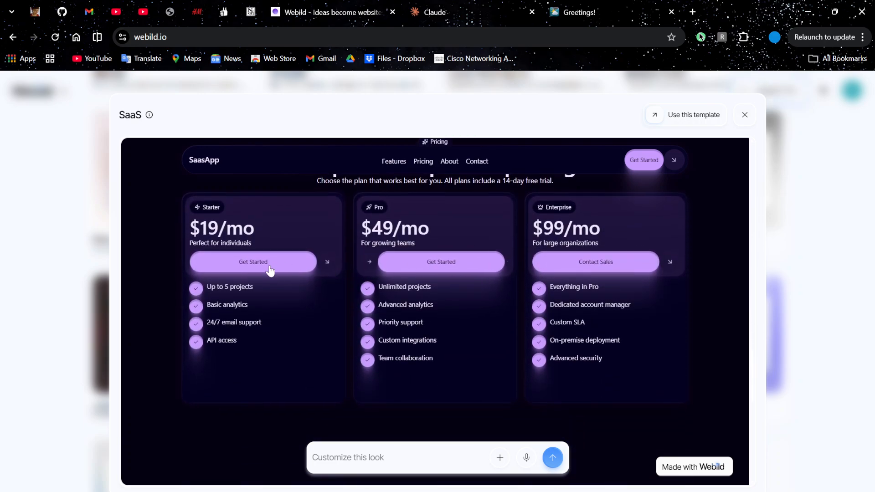
scroll(664, 264, down, 5)
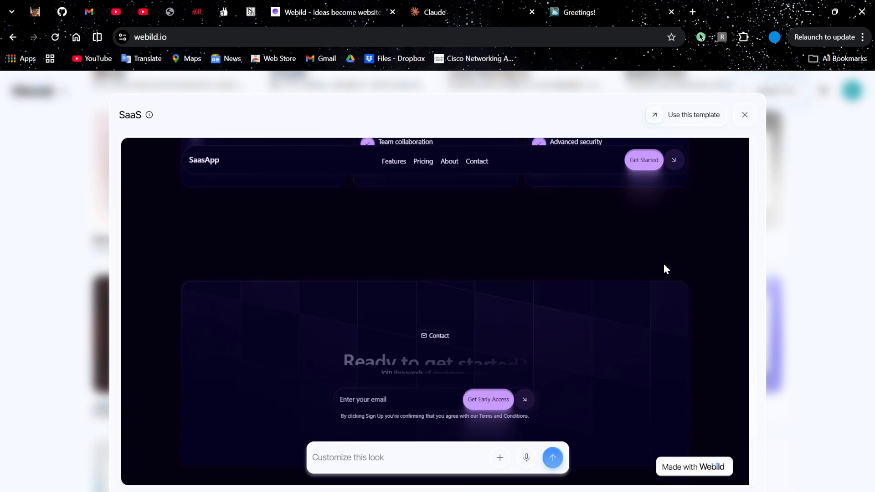
scroll(357, 316, down, 3)
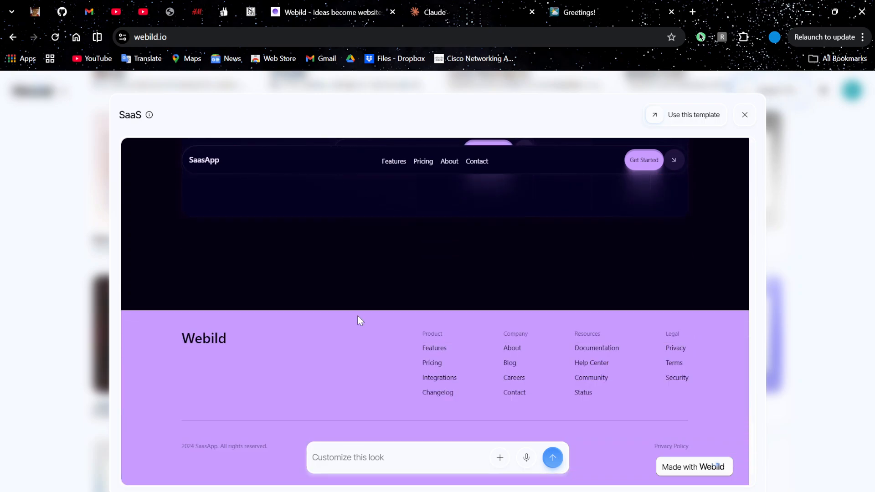
scroll(357, 315, up, 15)
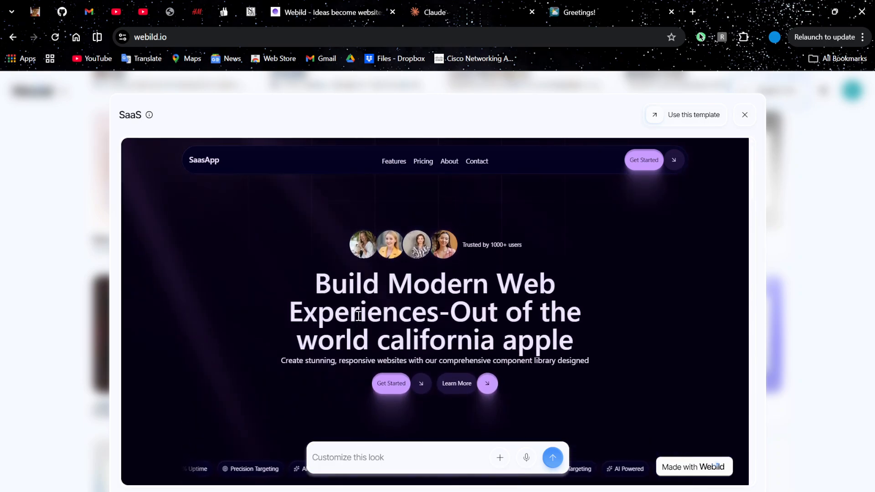
- Close the SaaS template preview and return to the website prompt on the home page
key(alt+Tab)
key(alt+Tab)
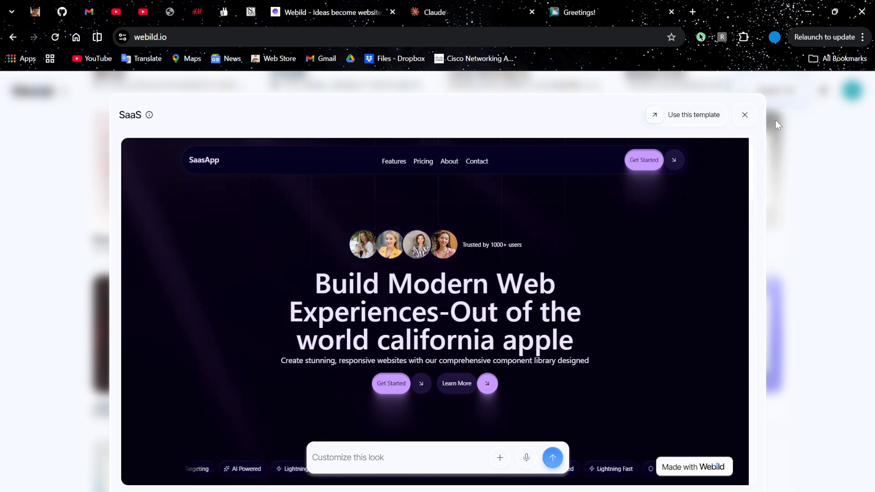
click(750, 121)
scroll(338, 273, up, 10)
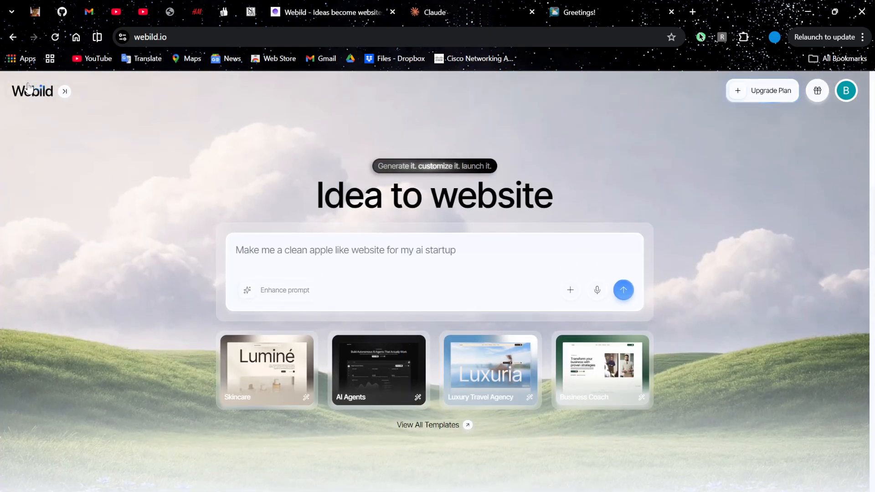
- Review the Account, Domains, Plans and Billings, and Invoices sections of the account settings and close them
click(65, 91)
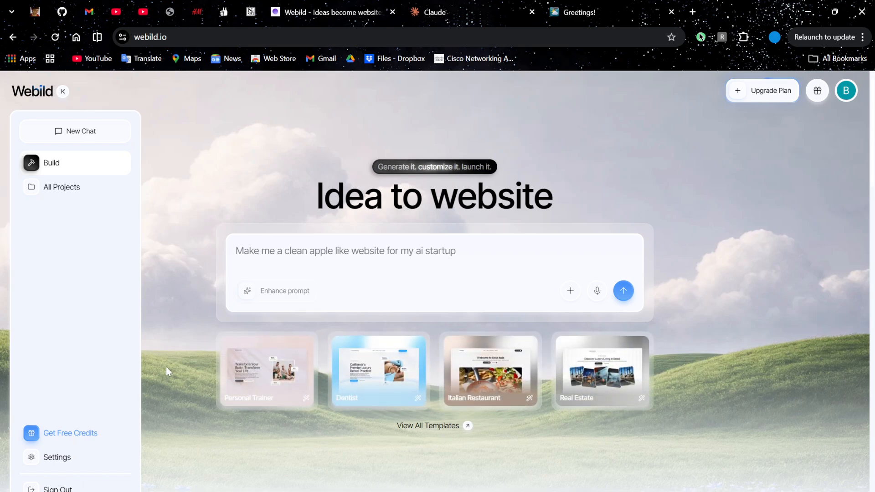
click(846, 93)
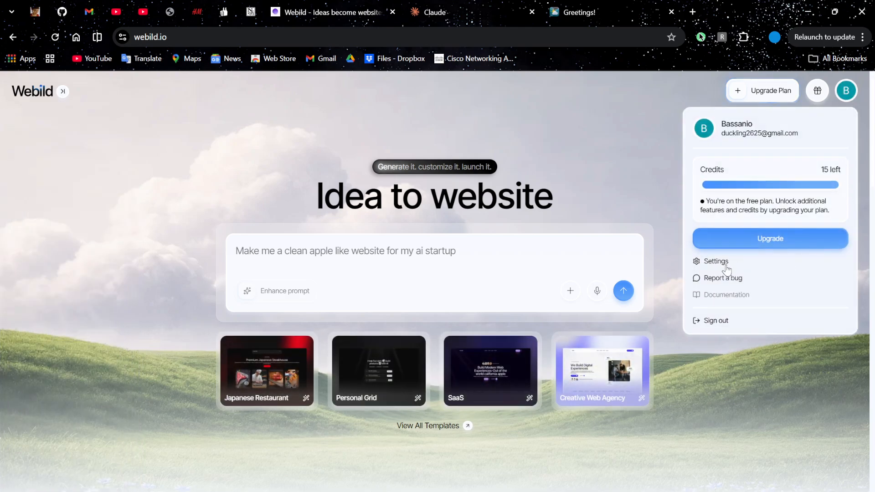
click(703, 263)
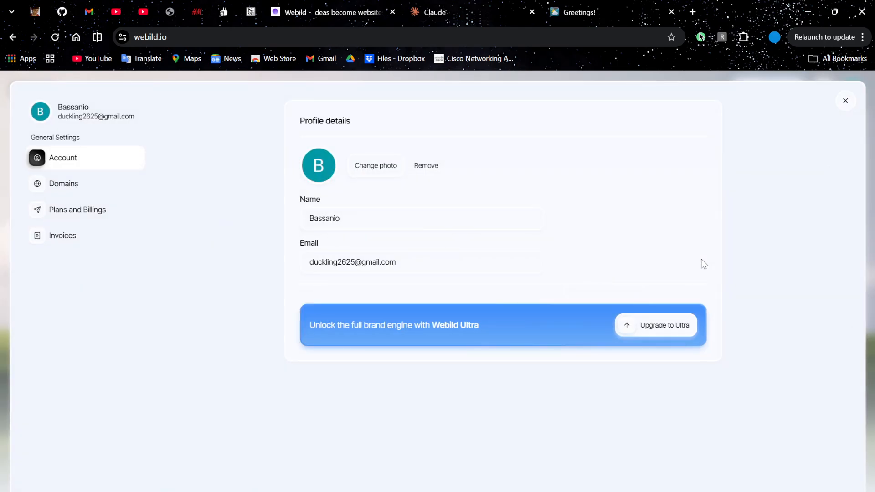
click(92, 195)
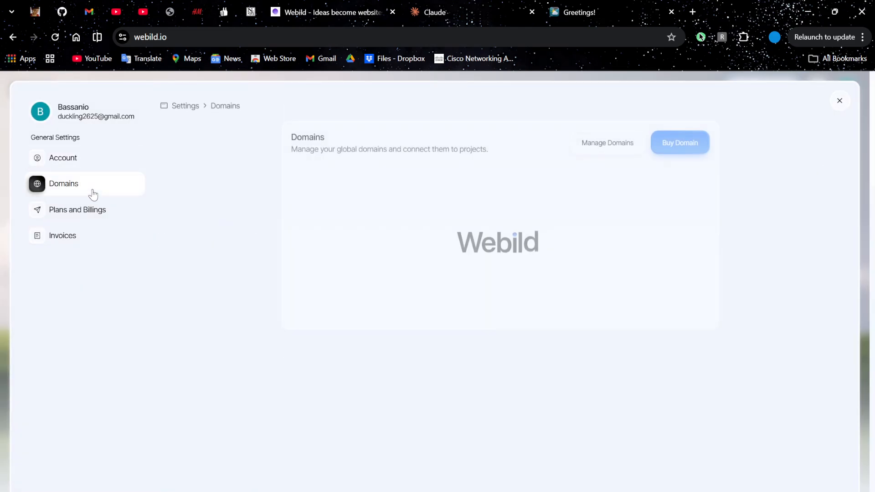
click(94, 214)
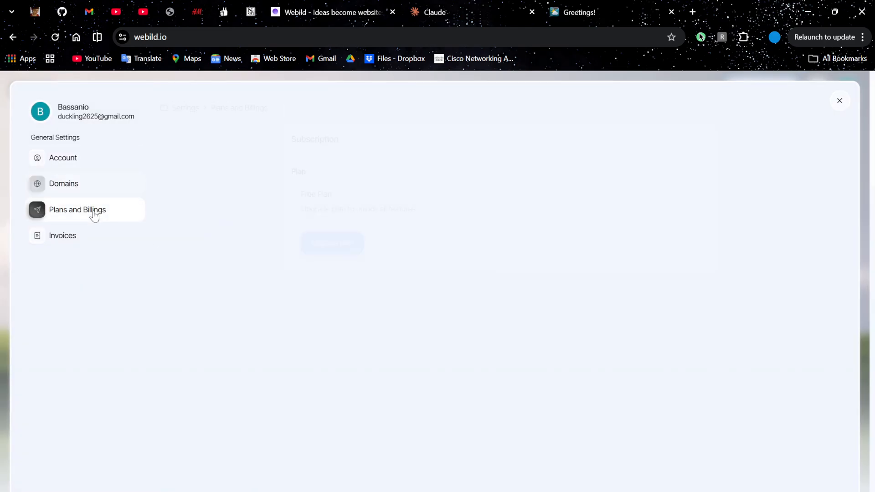
click(90, 243)
click(839, 100)
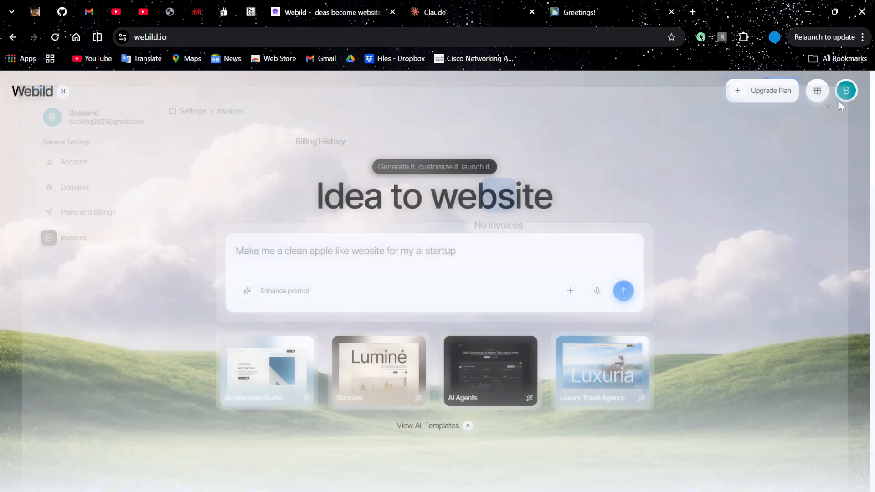
- View the list of all projects and return to the Build page
click(64, 92)
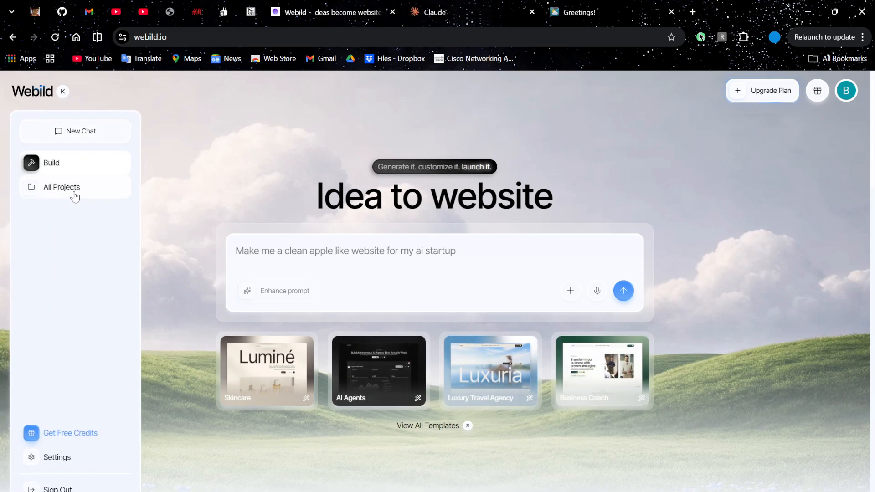
click(75, 197)
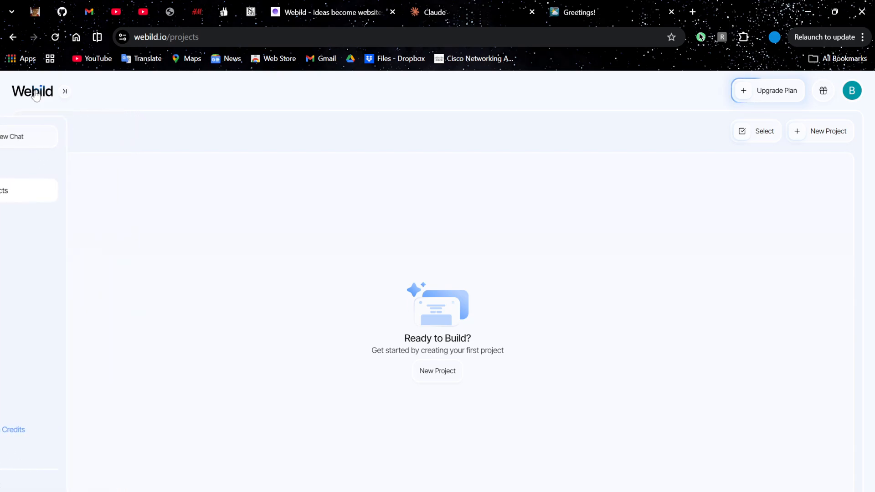
mouse_move(35, 95)
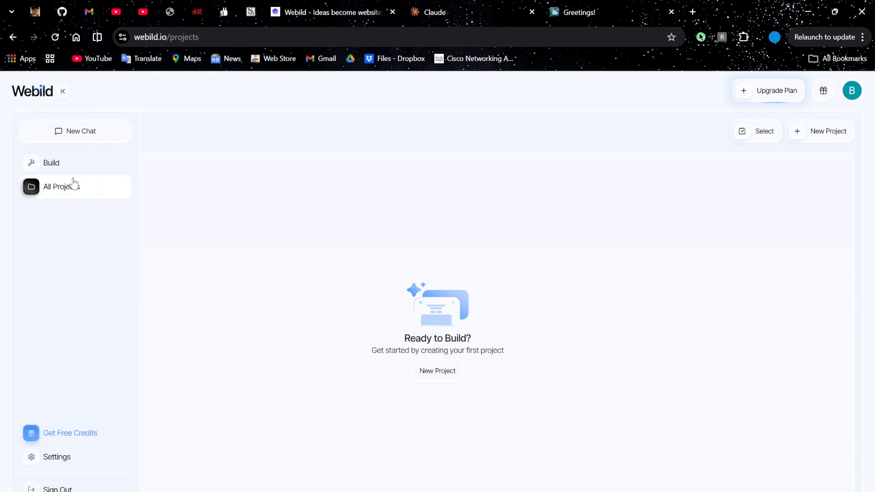
click(64, 167)
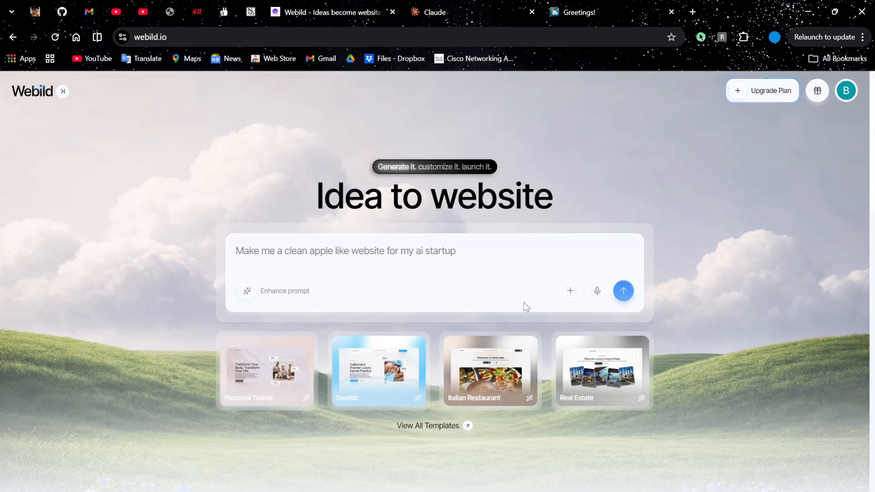
- Expand the template collection to show more designs and open the Creative Web Agency template preview
scroll(526, 307, down, 20)
scroll(526, 307, down, 1)
scroll(640, 363, up, 20)
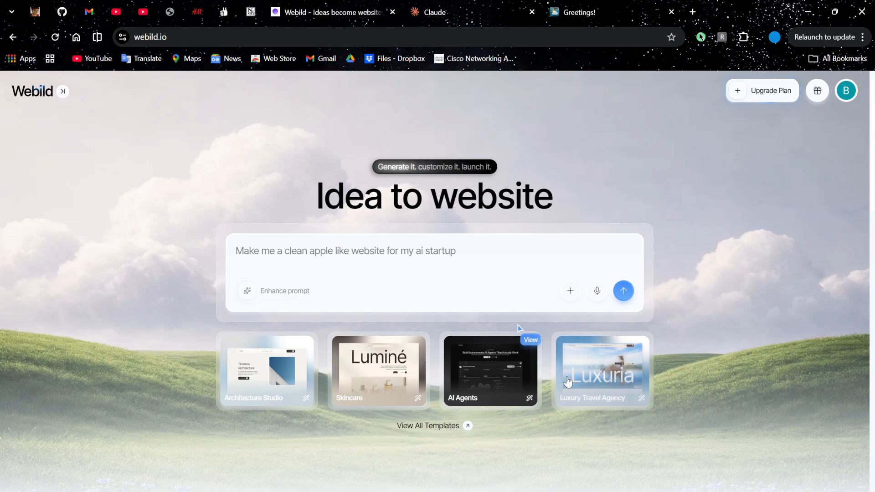
scroll(421, 426, down, 2)
scroll(424, 429, down, 5)
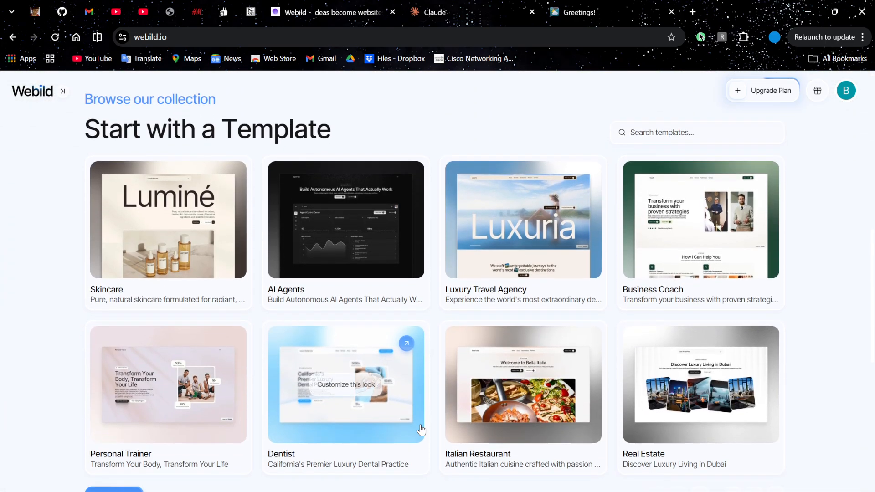
scroll(421, 429, down, 1)
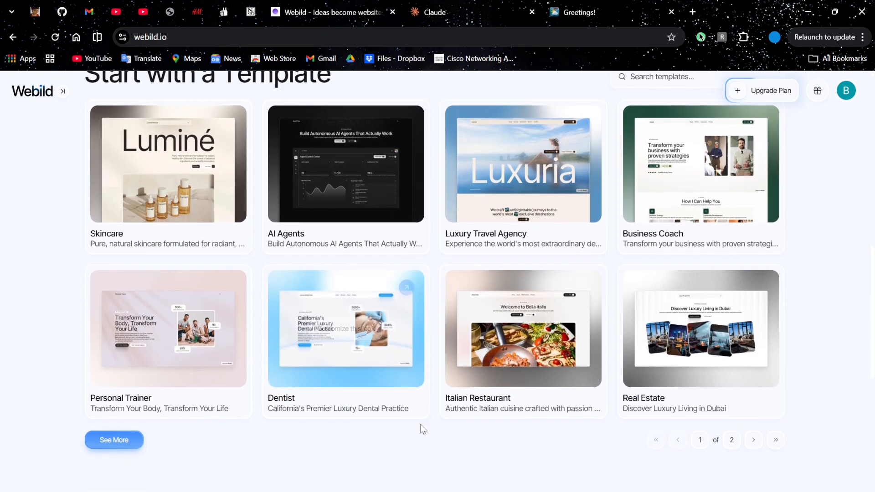
click(122, 438)
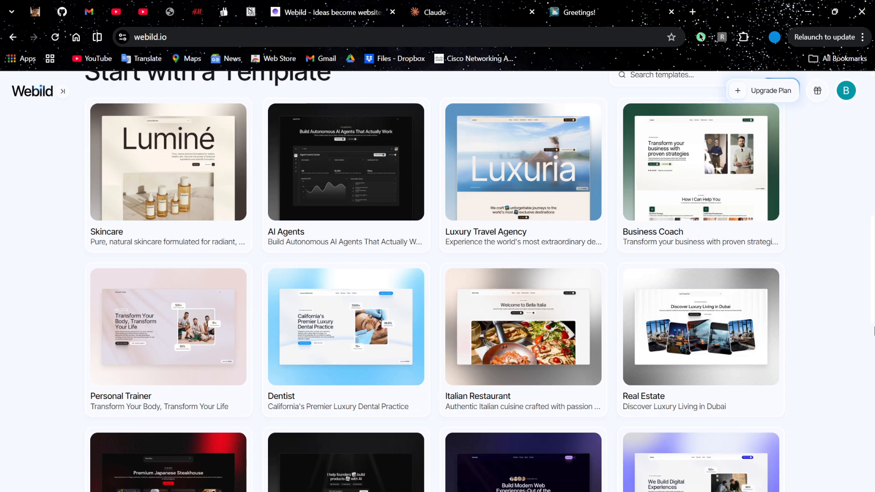
scroll(437, 281, down, 6)
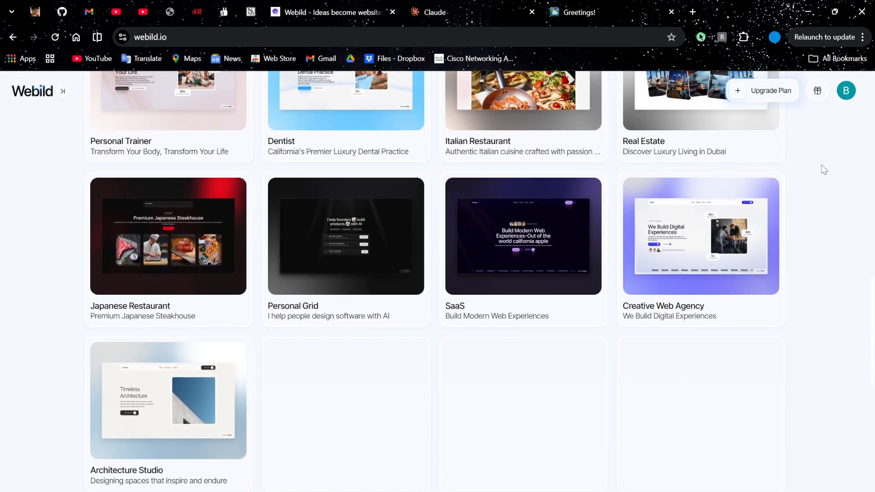
click(721, 244)
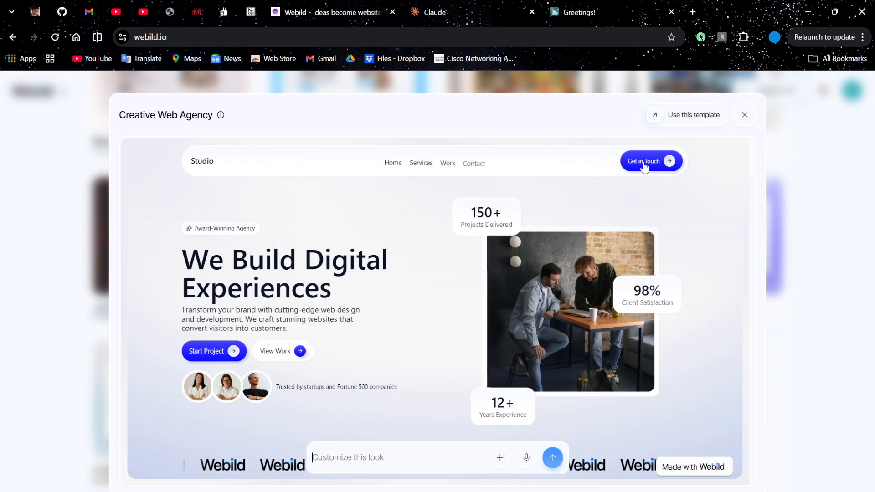
- Switch to Claude, request properly structured markdown content for a landing page for the creative web agency luma, and read the reply's beginning
click(459, 10)
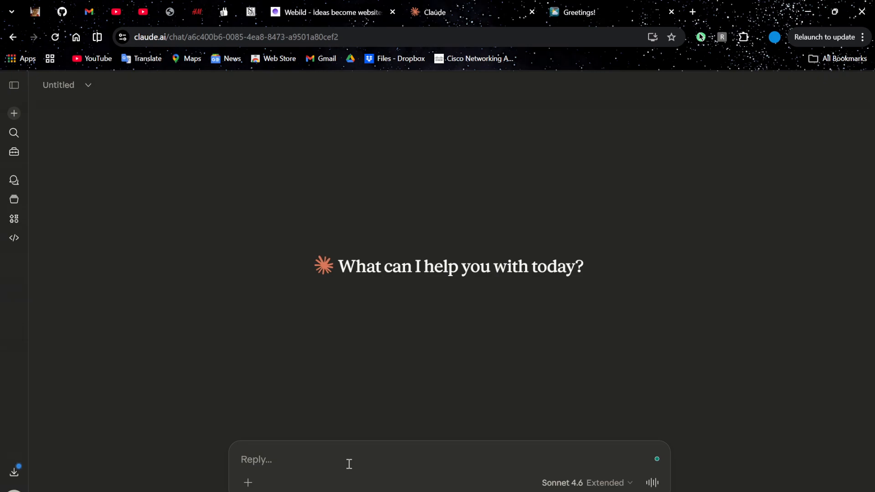
text(Okay I want to create a landing page for my creative web agency named luma so give me t)
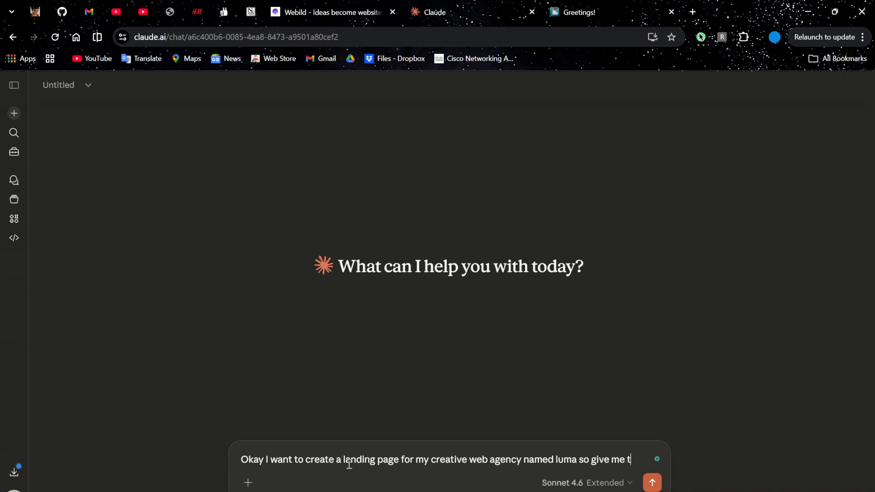
text(ntent for the landing page in markdown! structu)
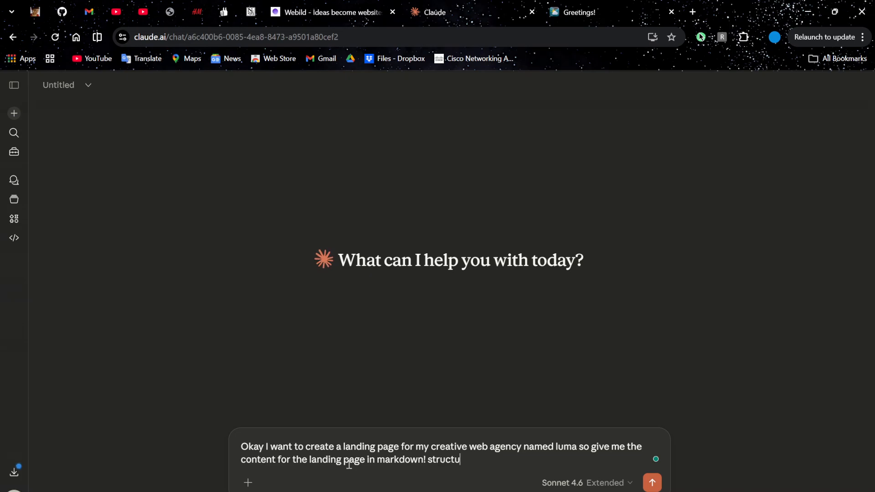
key(BackSpace)
text(properly!)
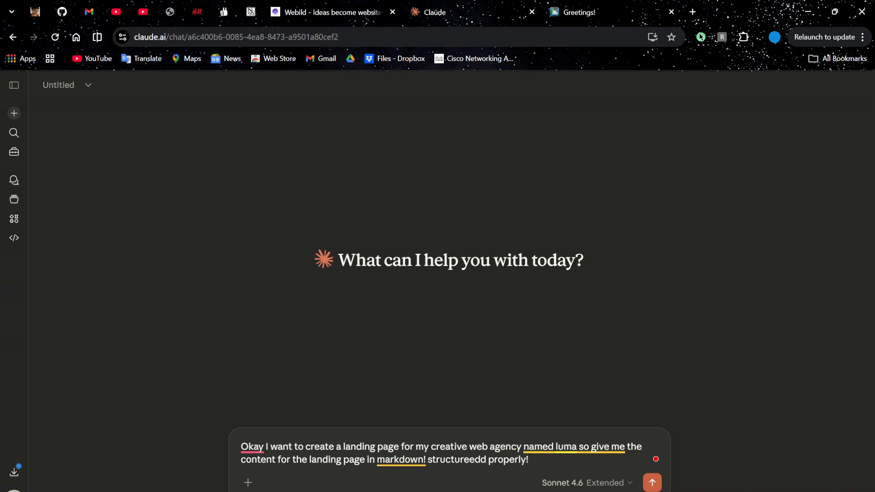
click(586, 482)
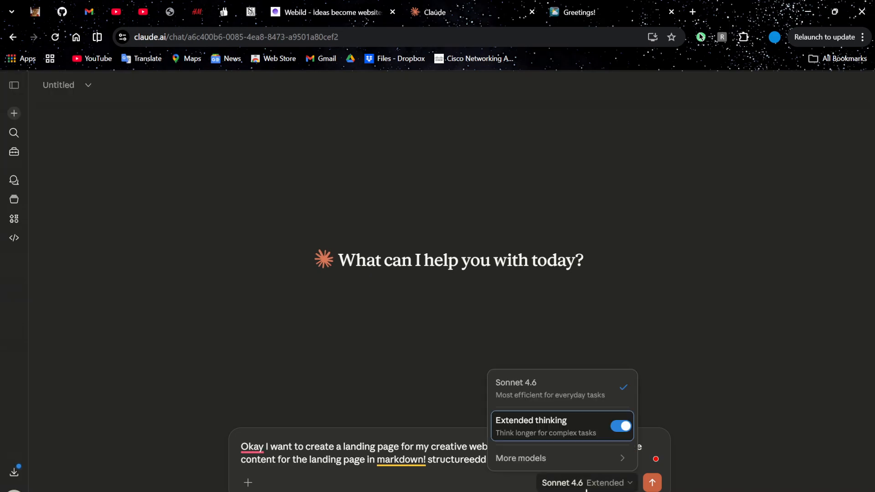
click(504, 486)
click(652, 482)
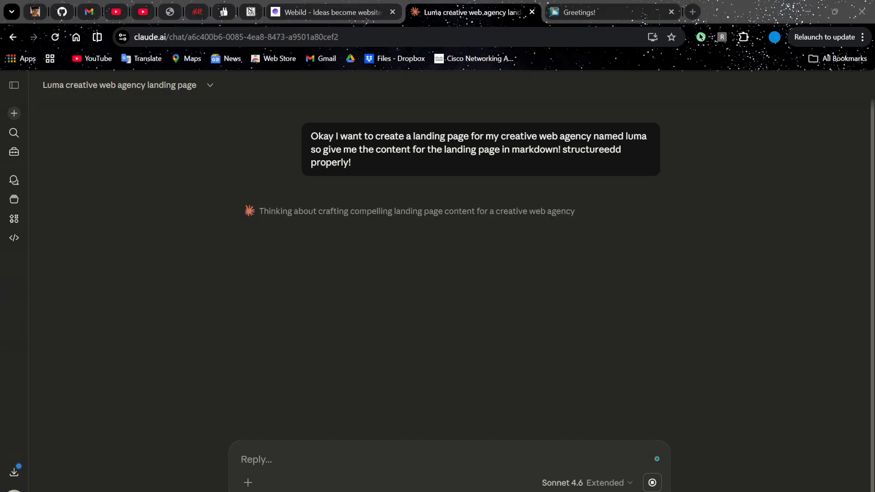
click(324, 299)
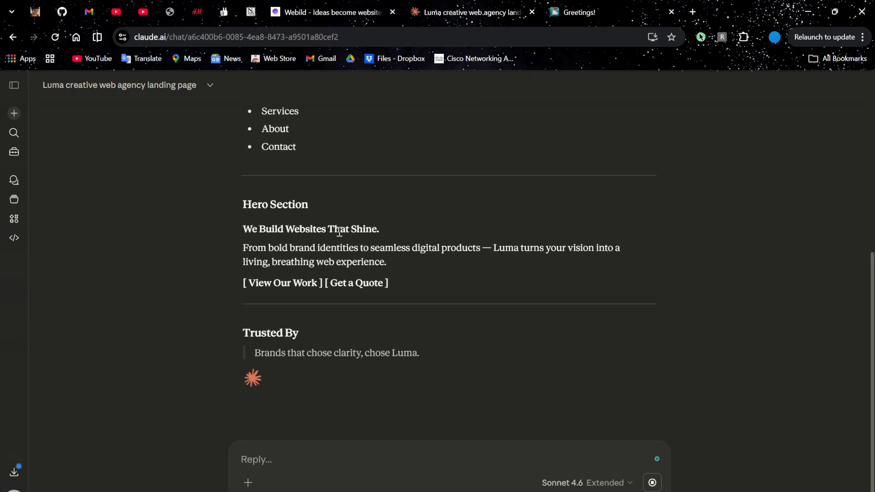
scroll(340, 233, up, 5)
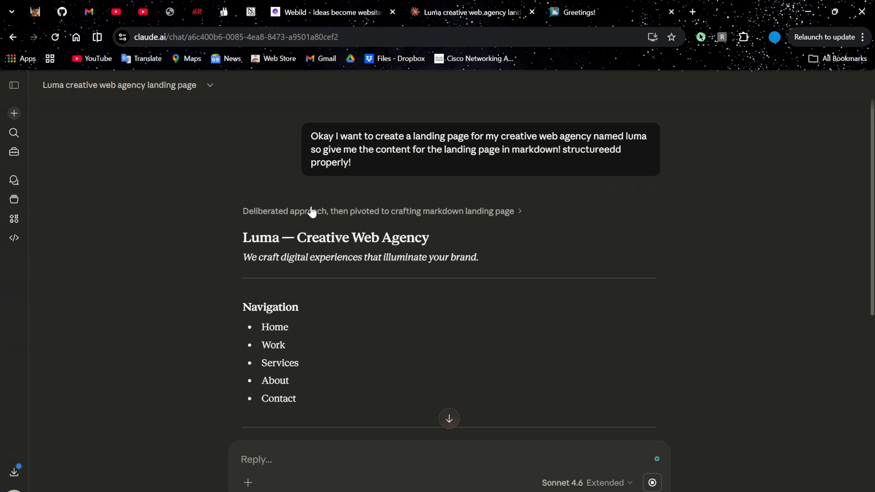
- Switch to Webild and look through the Creative Web Agency template preview from the hero to the numbered services
click(363, 5)
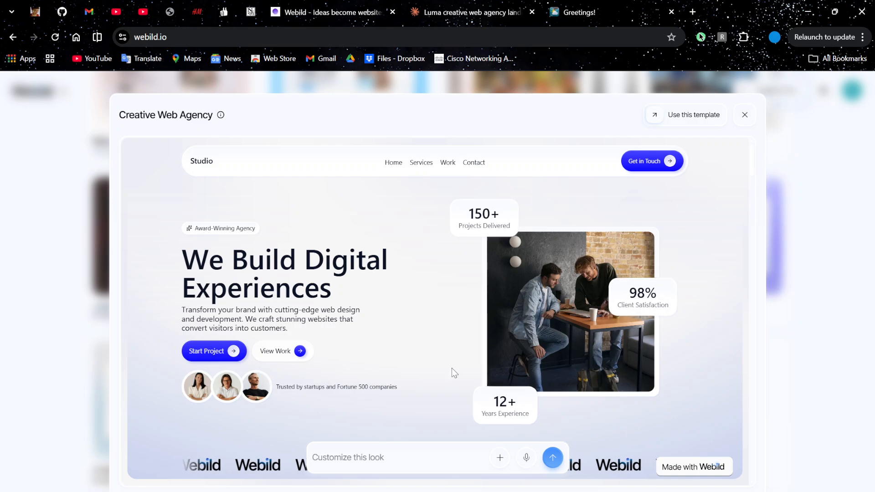
scroll(452, 368, down, 10)
scroll(452, 368, down, 10)
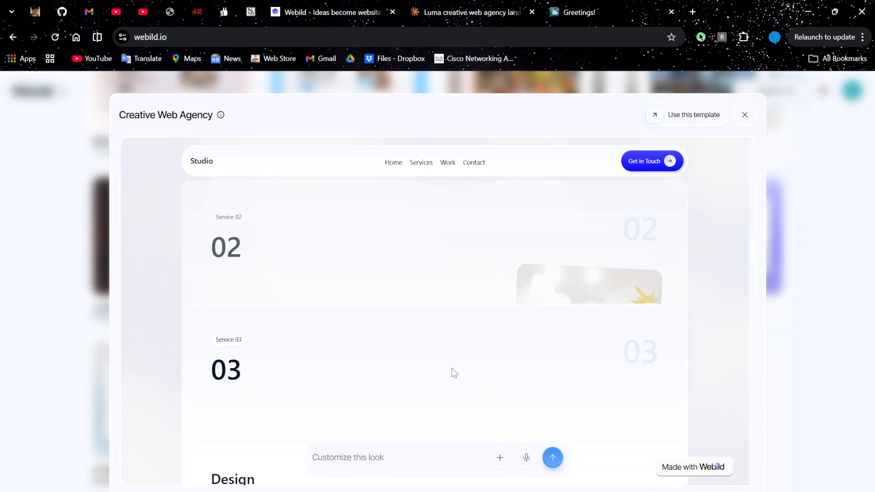
scroll(452, 367, up, 12)
scroll(452, 368, up, 8)
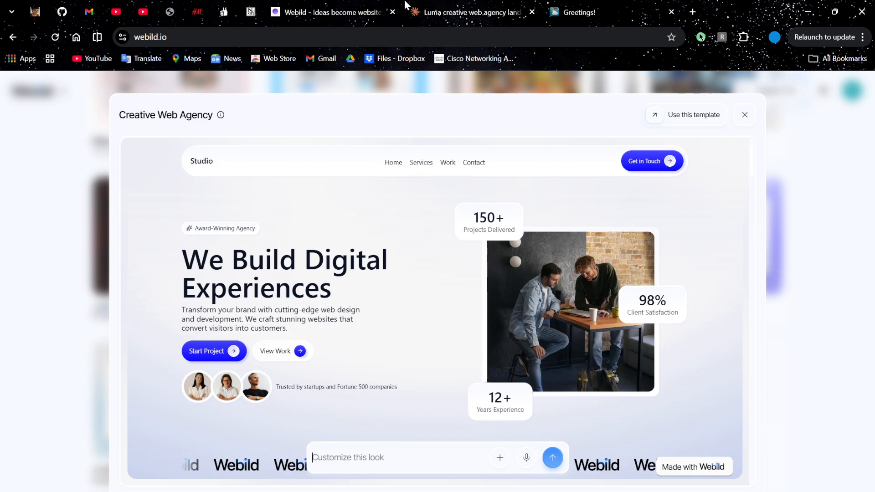
- Switch to Claude and read through the Luma landing page content, from the navigation list to the footer and closing summary
click(483, 5)
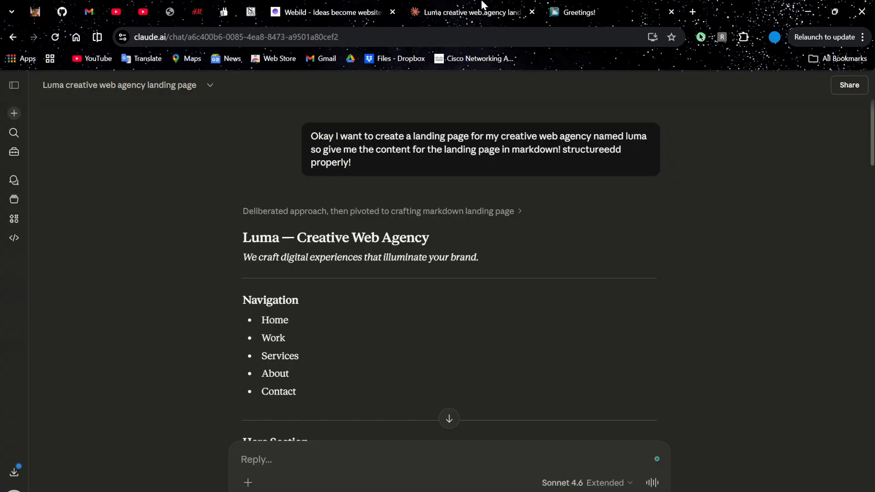
scroll(438, 319, down, 20)
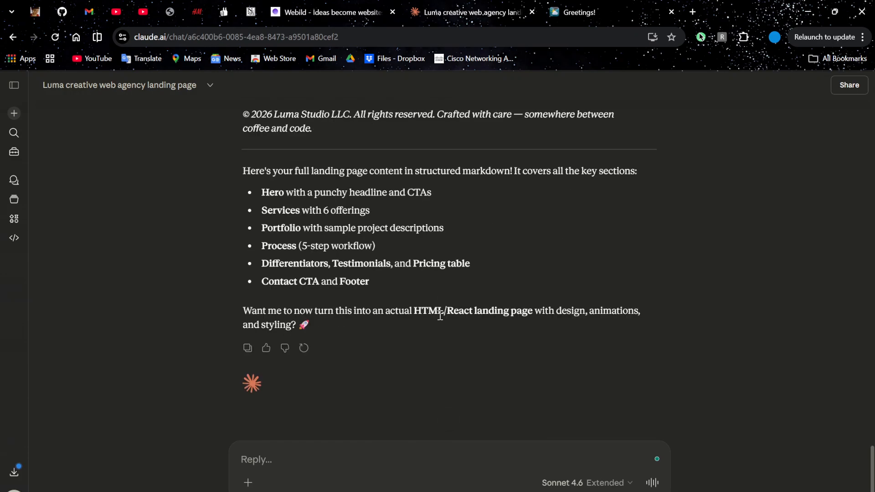
scroll(299, 237, up, 5)
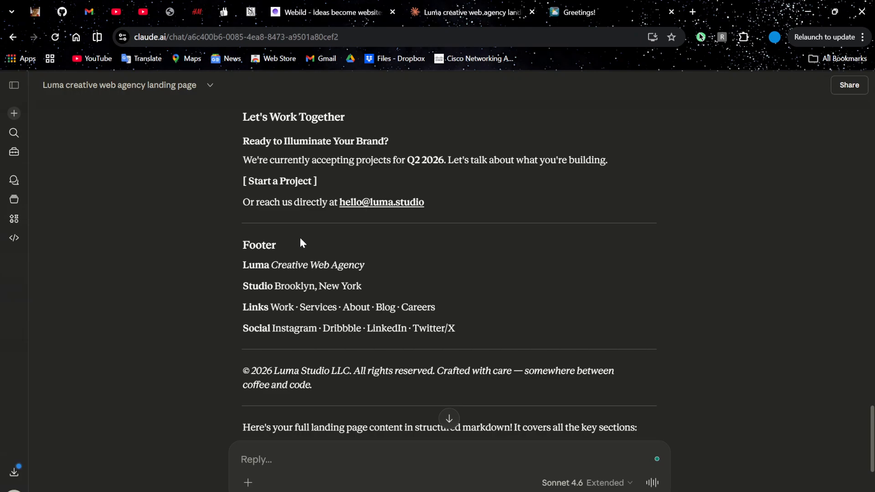
scroll(300, 236, up, 15)
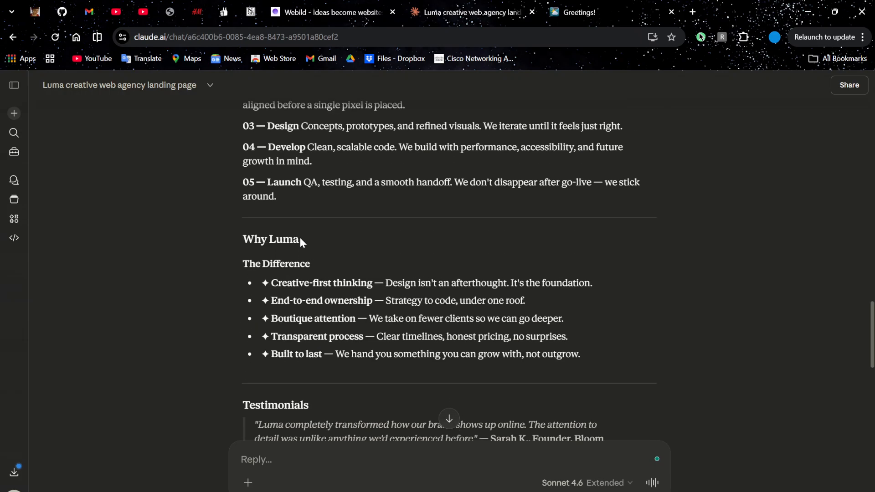
scroll(301, 237, up, 15)
scroll(300, 237, down, 20)
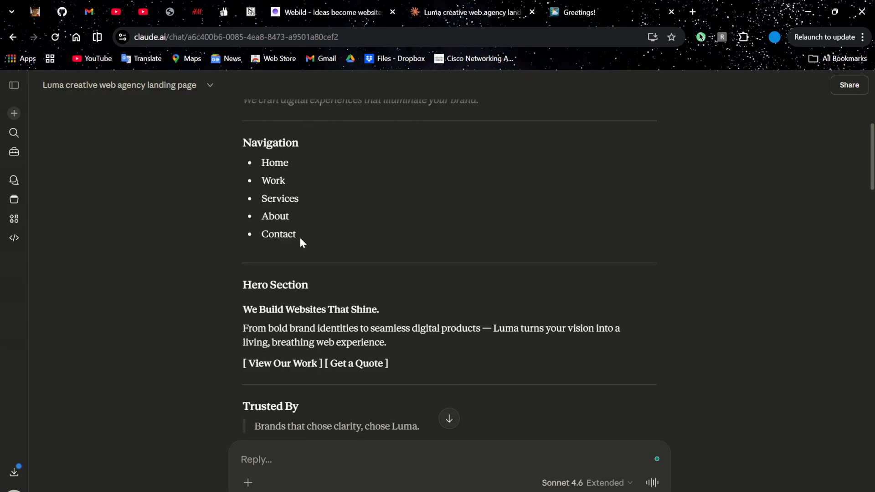
scroll(300, 237, down, 3)
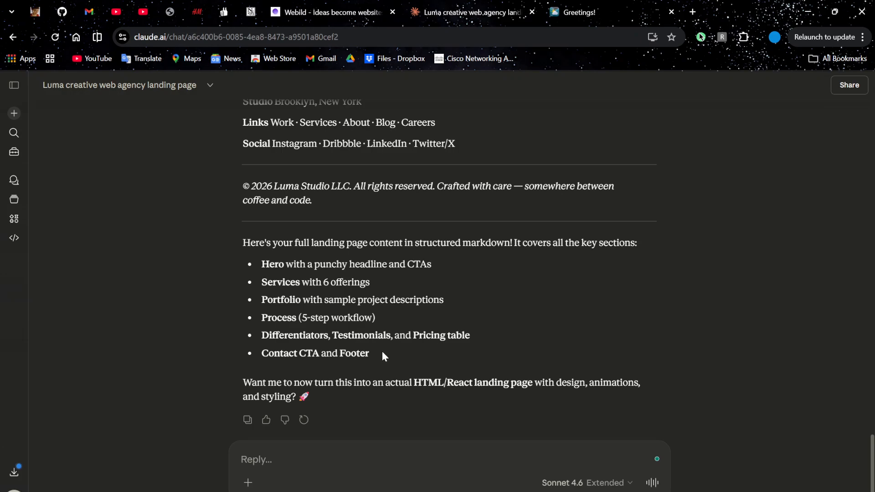
scroll(382, 356, up, 3)
- Copy the landing page content from the Luma — Creative Web Agency heading through the end of the footer
drag(330, 362, 210, 235)
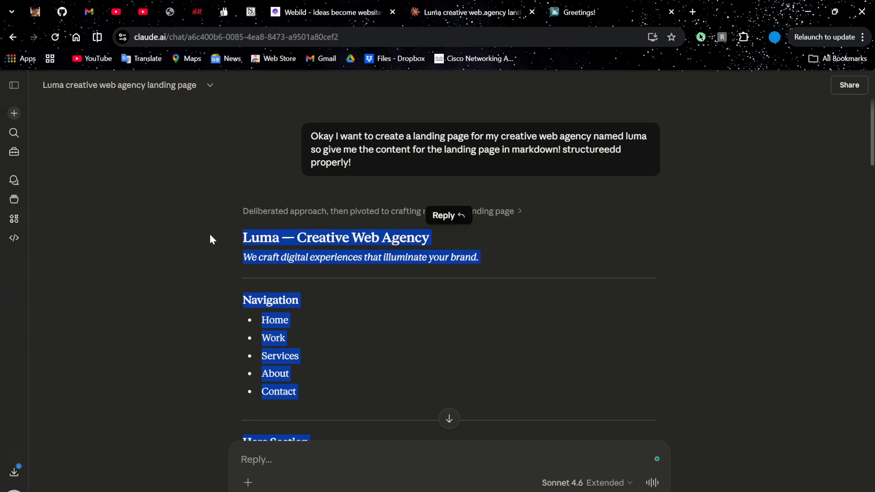
click(368, 373)
scroll(369, 373, down, 5)
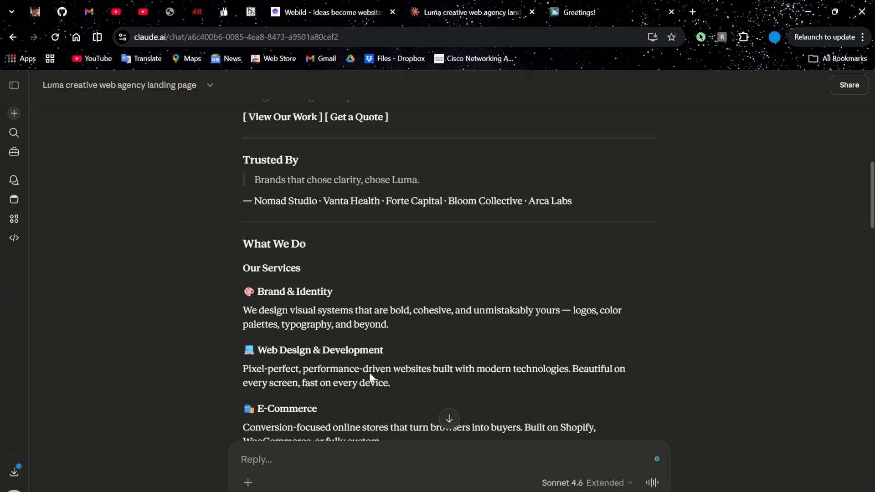
scroll(390, 315, down, 3)
- In Webild, write "I want you to rewrite the content of this site for my creative branding agency named Luma is the content:" and paste Claude's content below
click(369, 8)
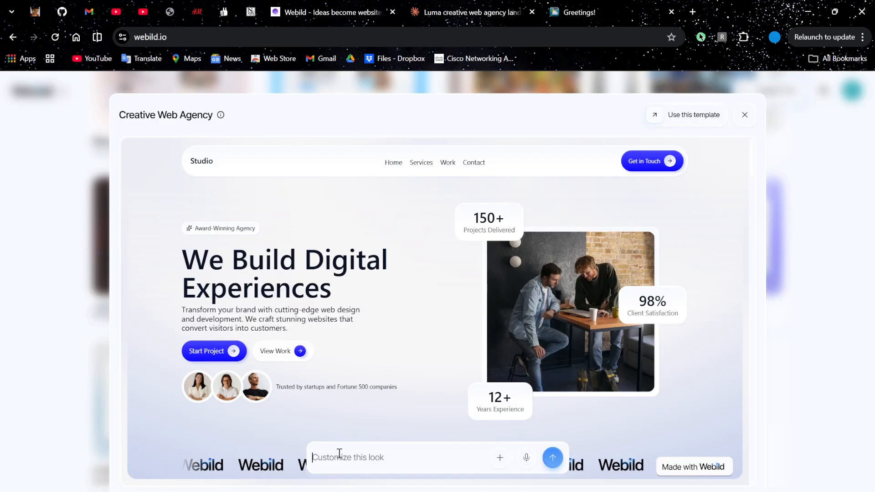
text(I want you to)
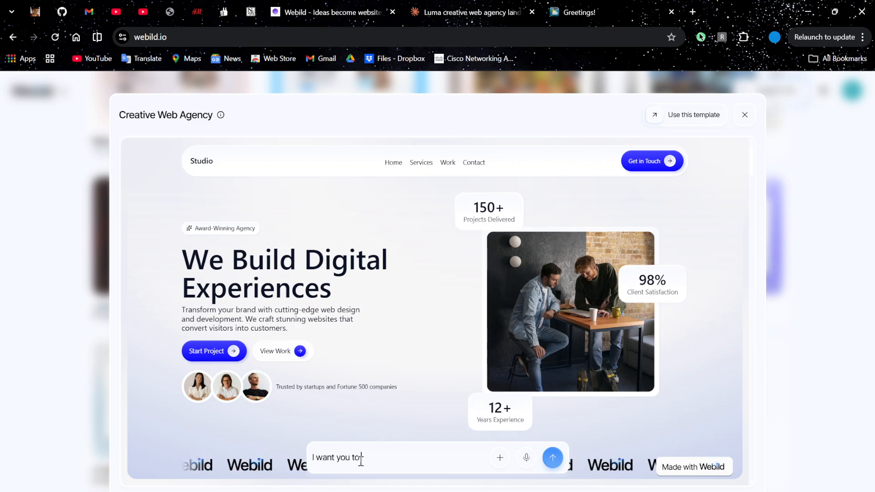
text( rewrit)
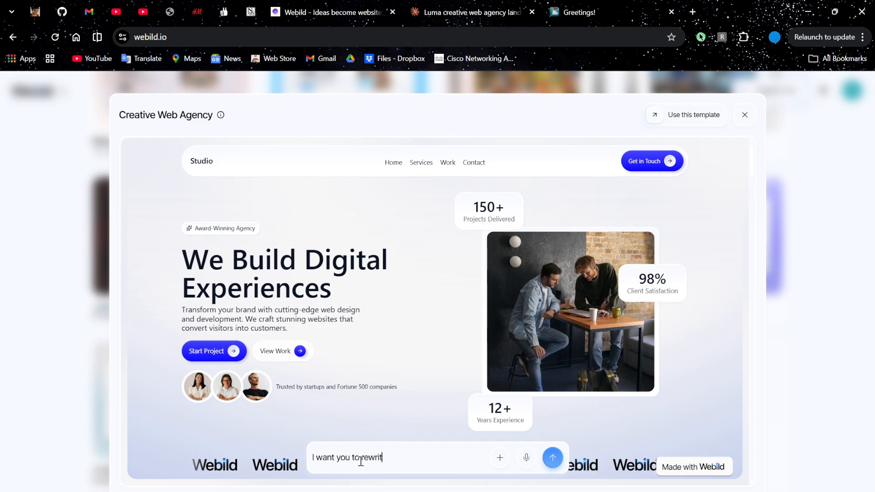
text(e the content of this site for my creative branding agency named L)
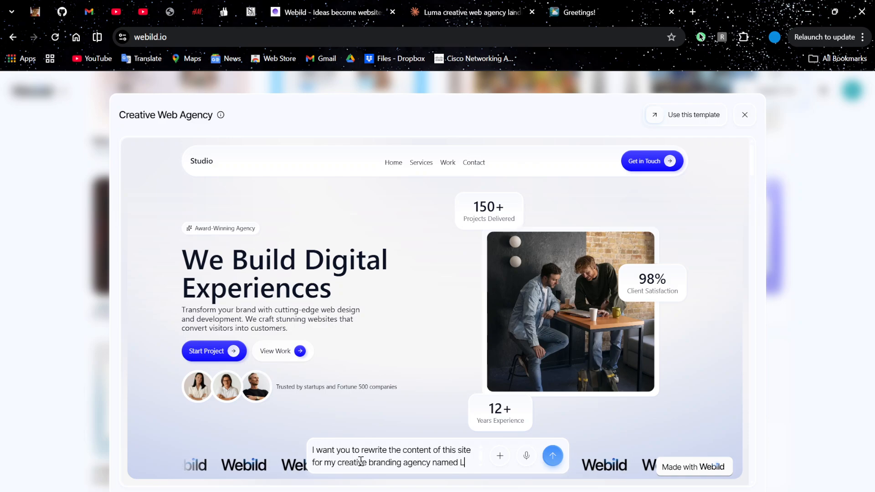
text(uma is the content:)
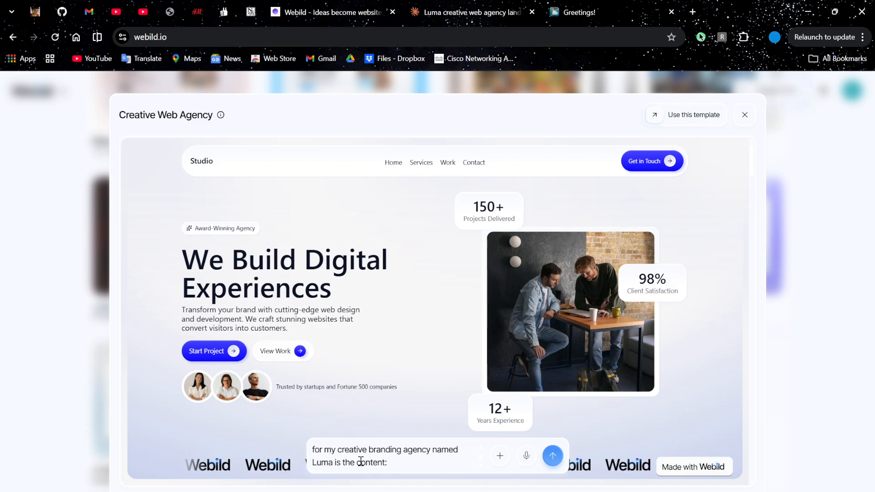
key(shift+Return)
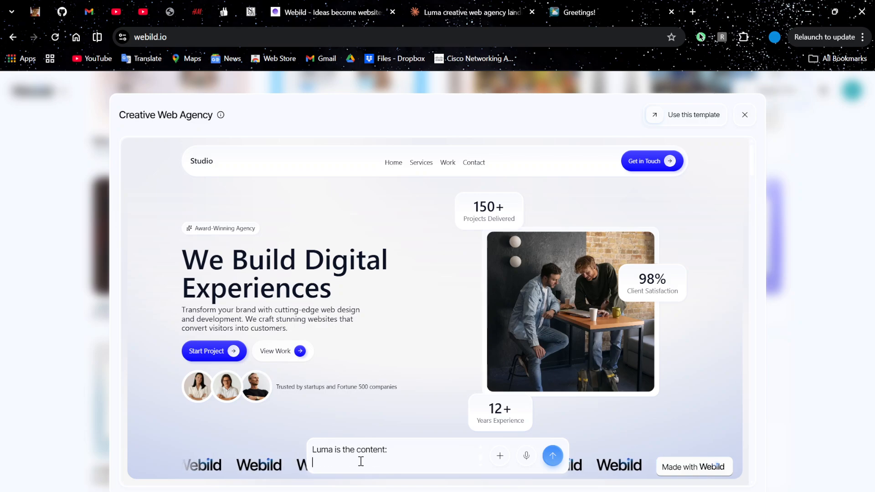
text(Crafted with care — somewhere between coffee and code.)
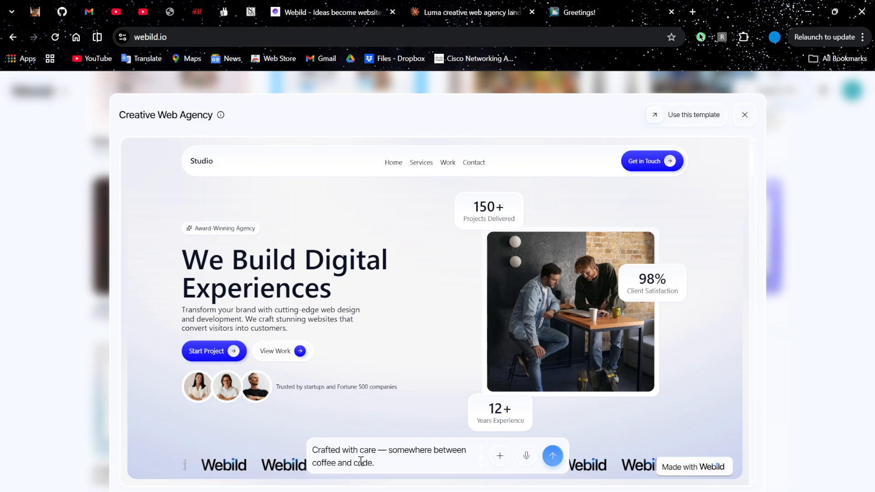
- Look at the file attachment option, dismiss it, and submit the customization prompt for the template
click(498, 457)
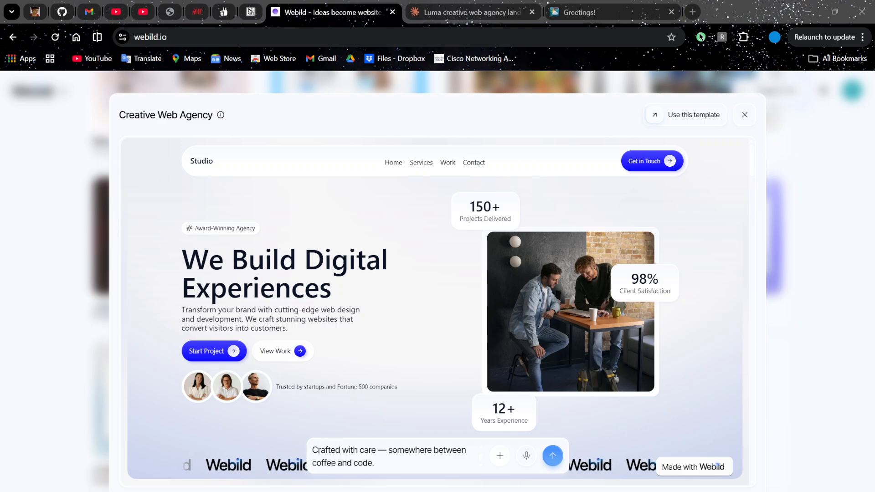
click(531, 343)
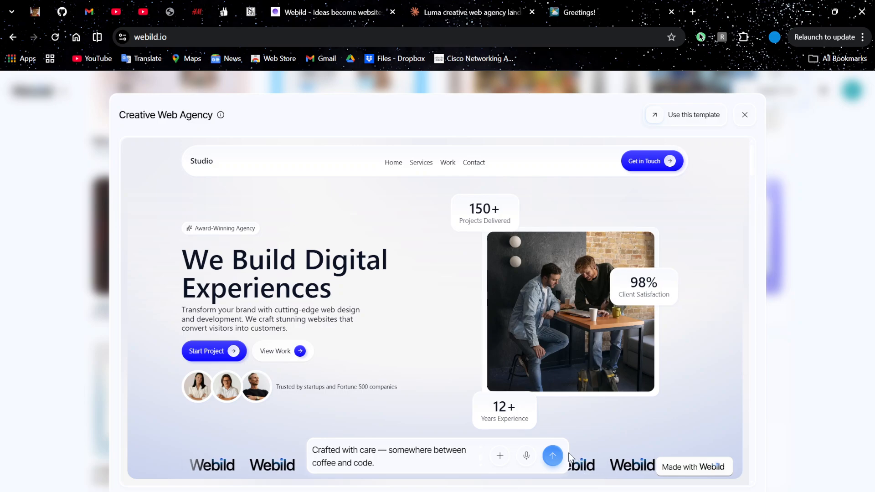
click(552, 456)
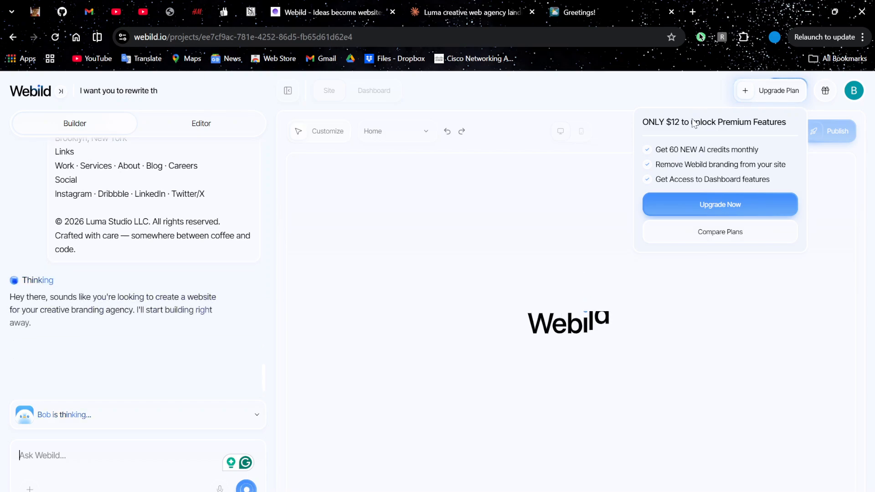
- Read the premium upgrade offer and review the submitted prompt from beginning to end in the builder conversation
drag(643, 122, 787, 122)
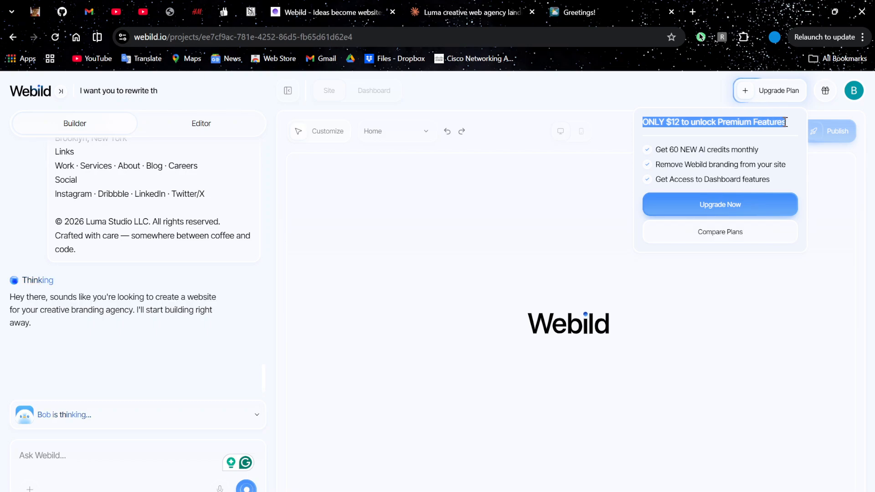
click(633, 112)
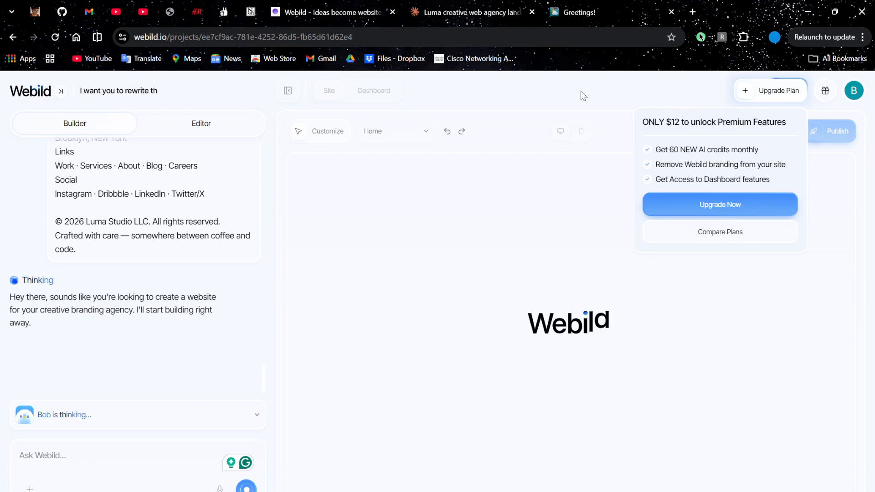
scroll(101, 287, up, 15)
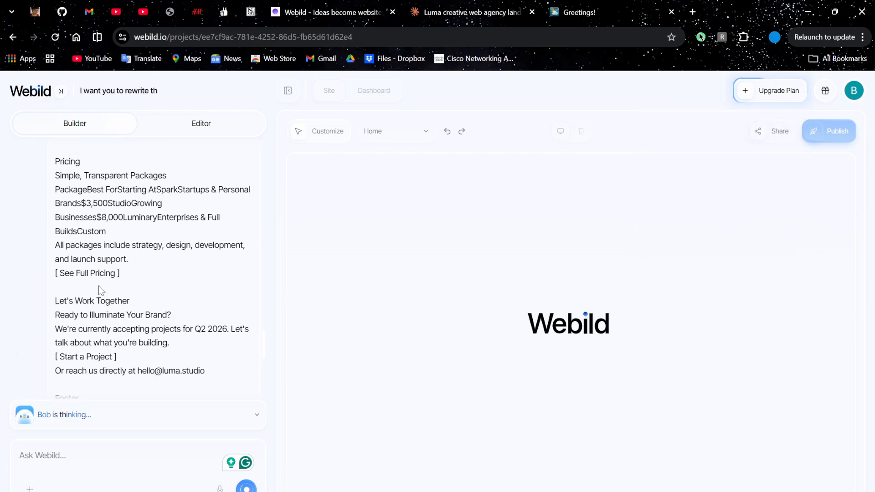
scroll(98, 285, up, 10)
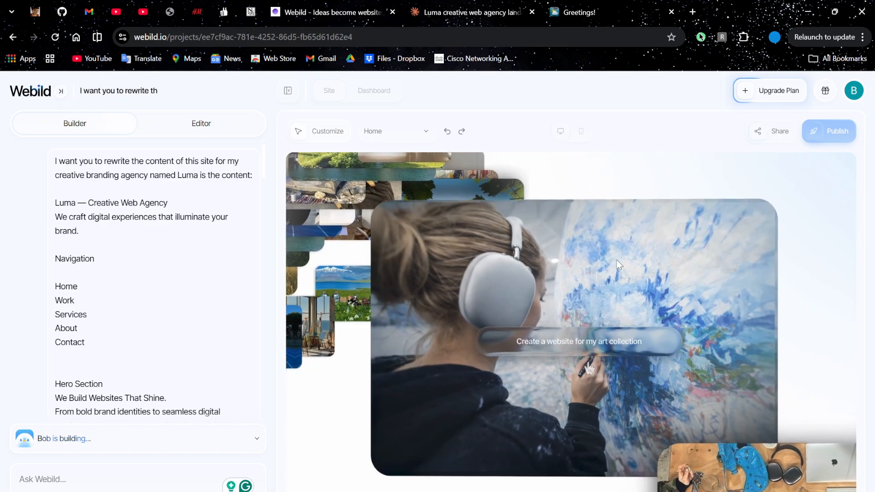
scroll(148, 234, down, 15)
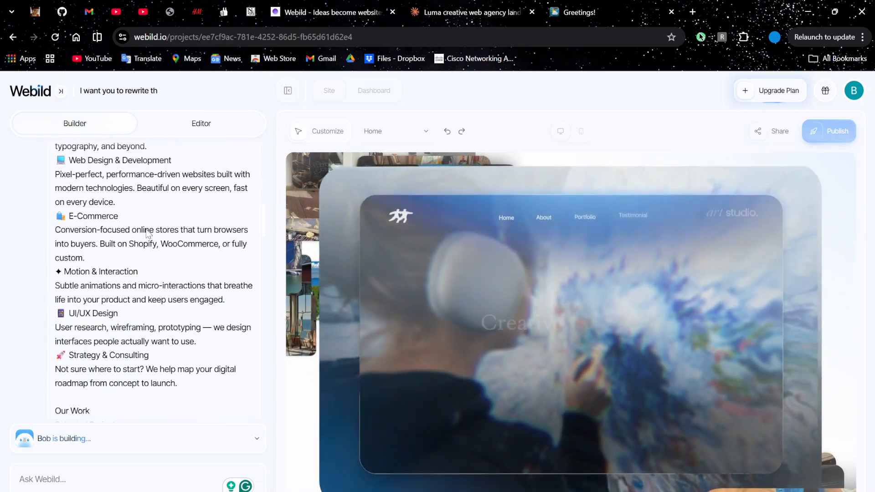
scroll(147, 232, down, 10)
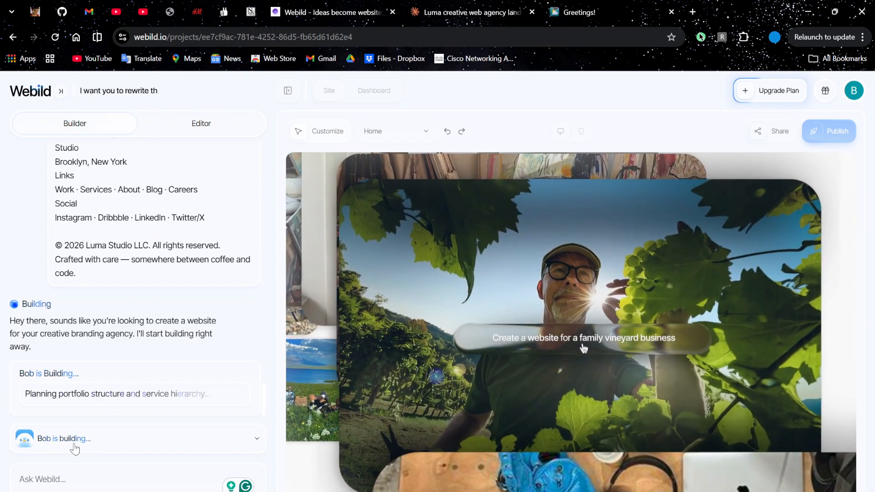
- Expand Bob's suggestions and check the remaining credits in the account overview
click(94, 442)
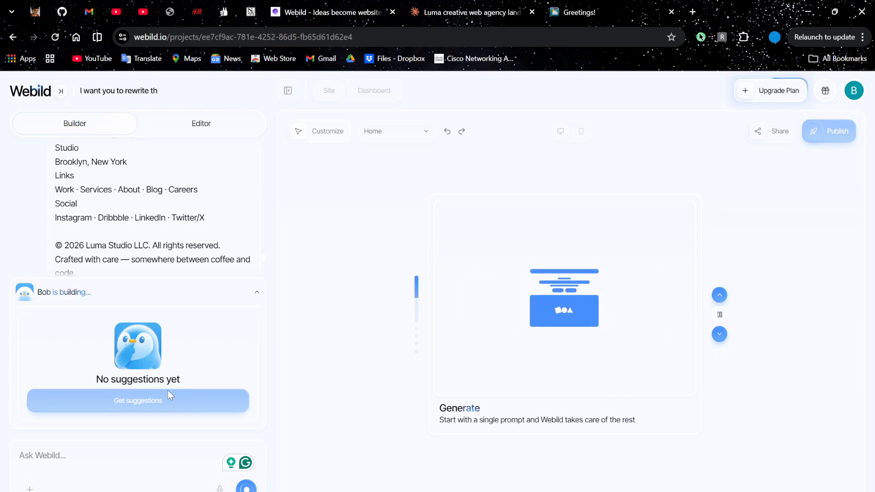
click(861, 92)
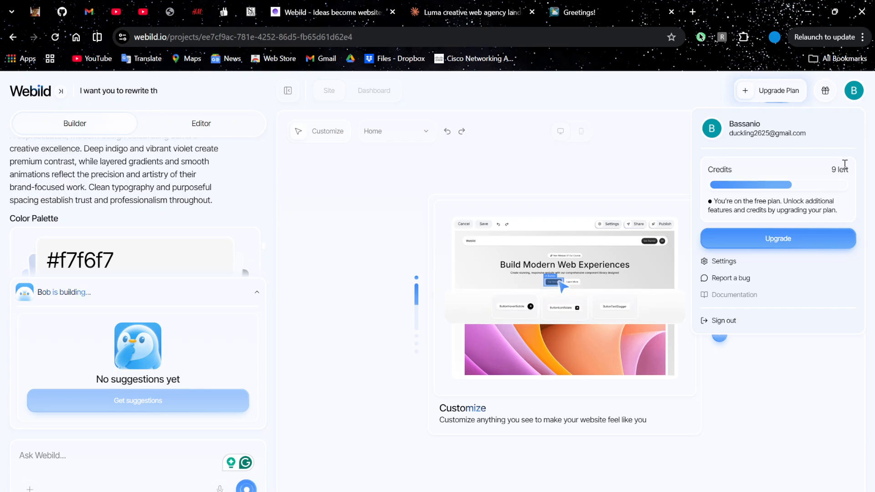
click(855, 96)
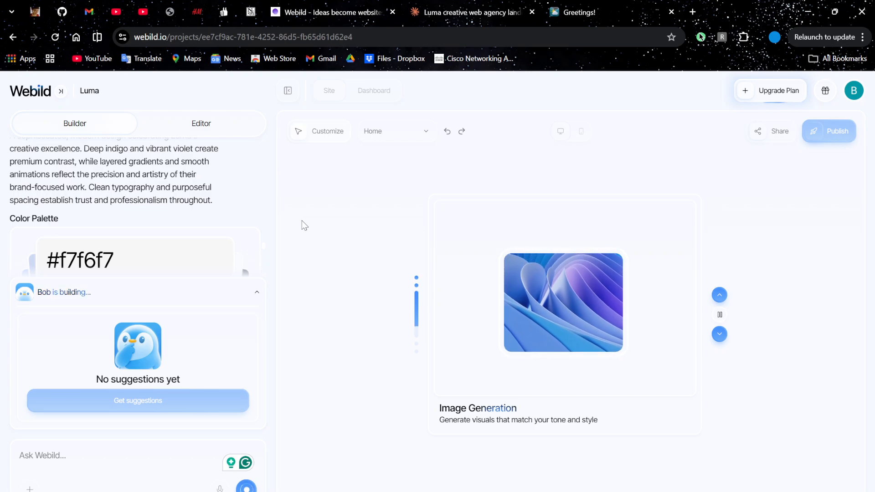
- Collapse Bob's suggestions and examine the planned color palette, site structure and design style for the Luma site
scroll(247, 182, down, 5)
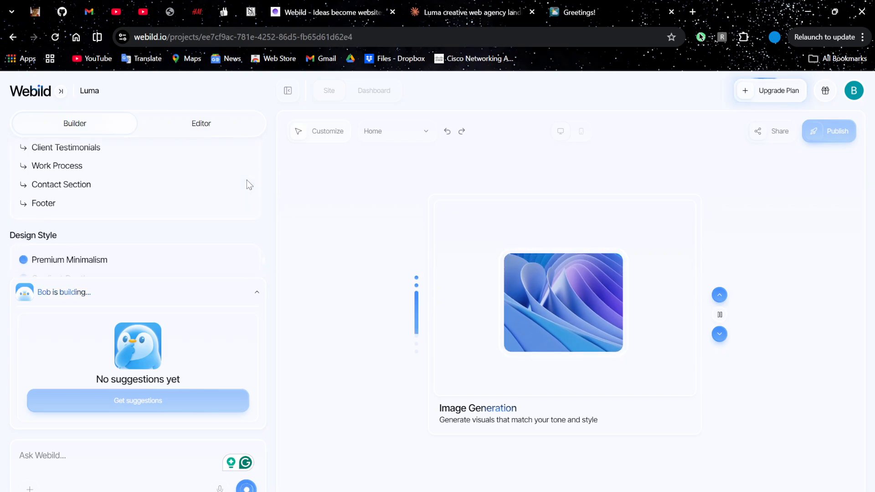
click(257, 294)
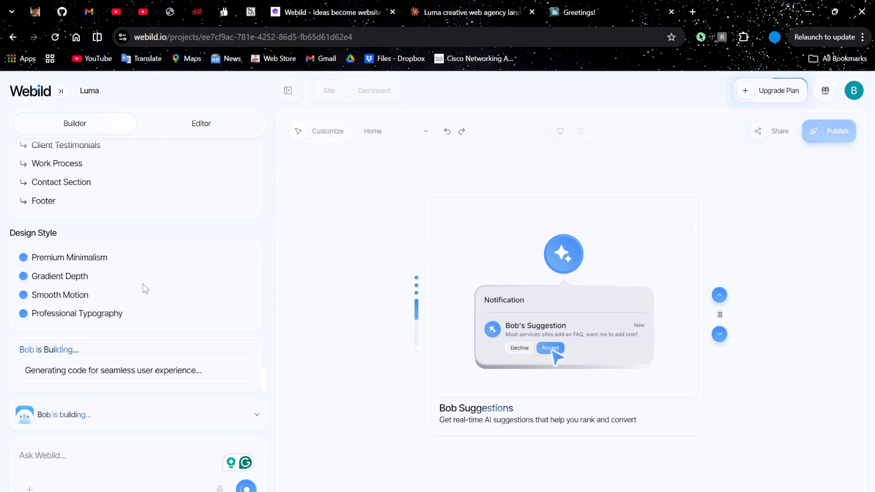
scroll(143, 283, up, 3)
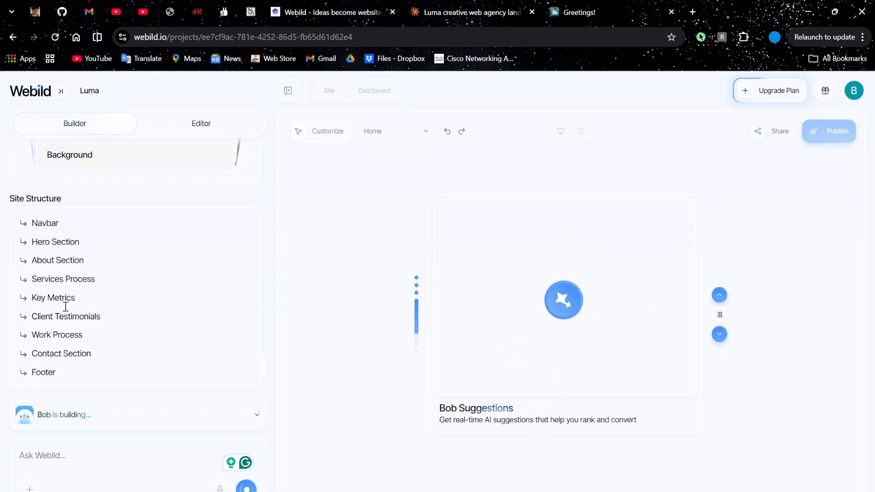
scroll(63, 355, up, 3)
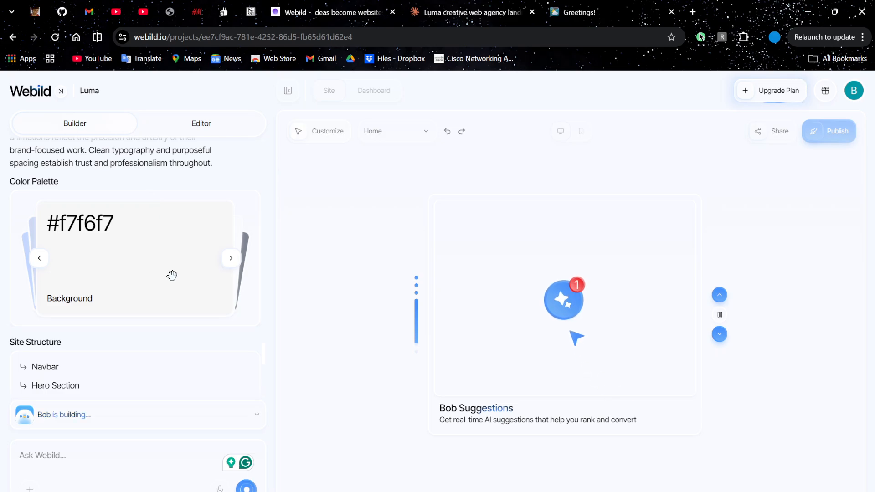
scroll(172, 275, down, 6)
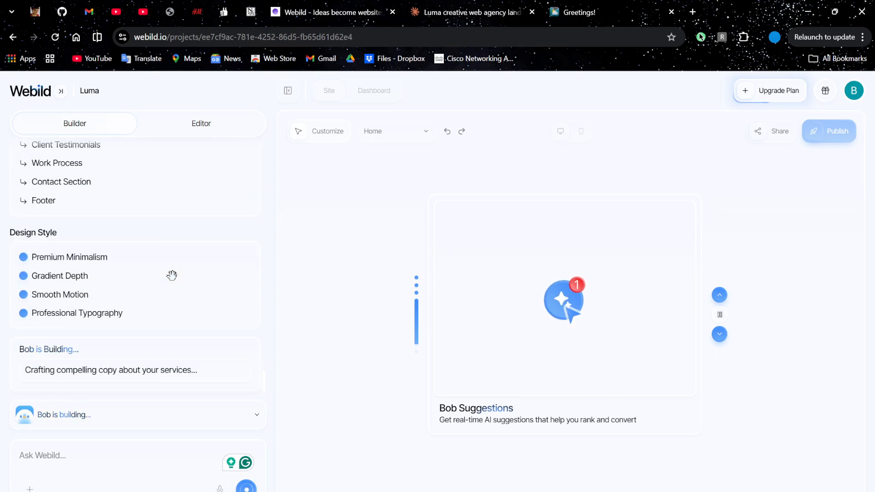
- Open the site editor and look over its overview of color themes, layouts and typography
click(205, 127)
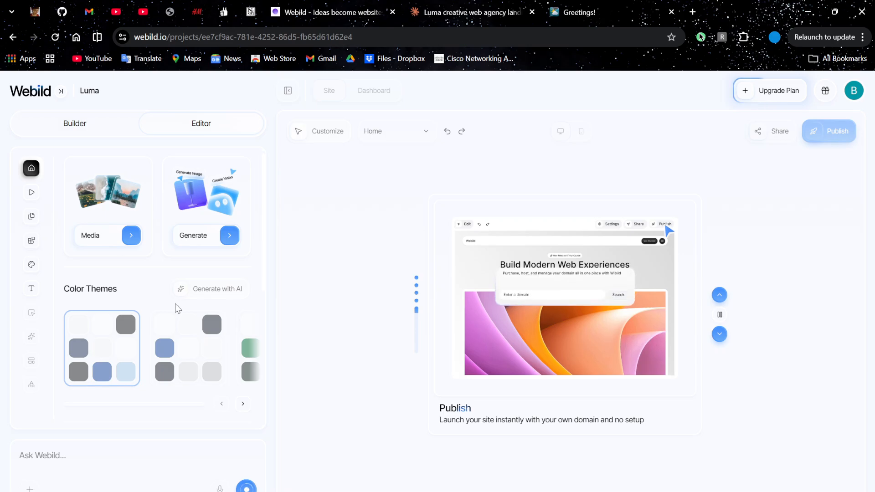
scroll(175, 304, down, 3)
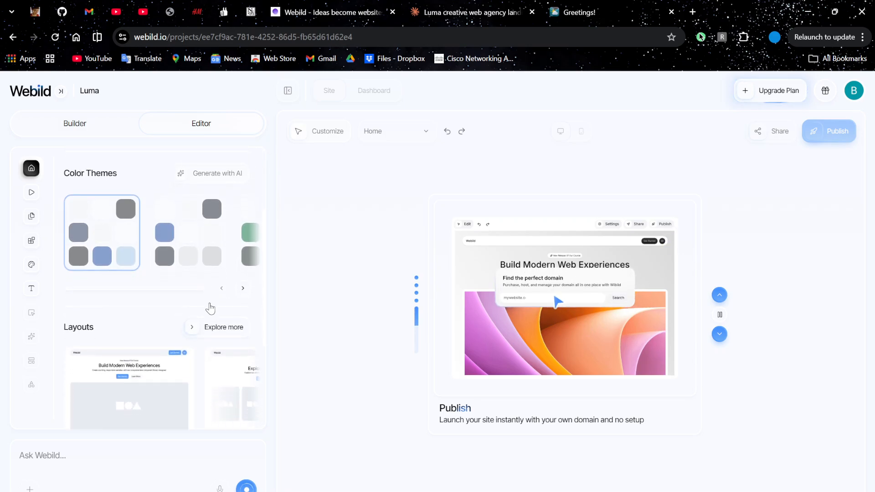
scroll(213, 292, down, 4)
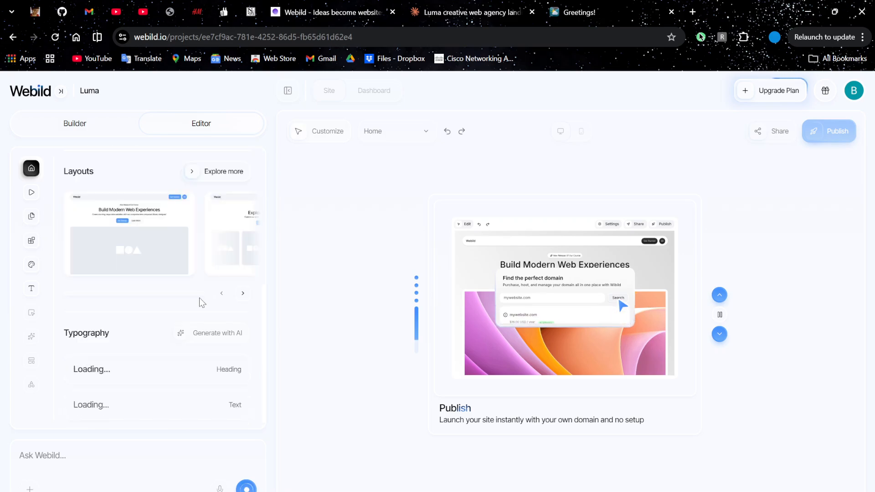
scroll(171, 391, up, 6)
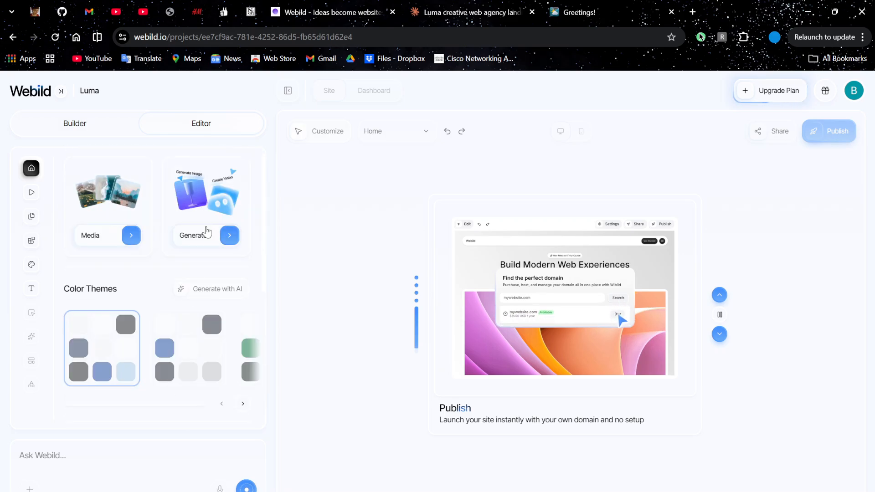
- Open the media library and browse its stock image categories
click(129, 236)
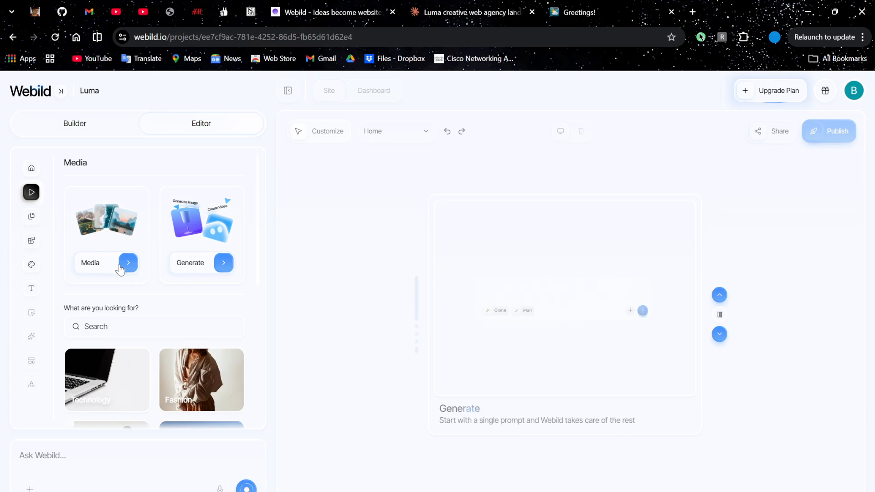
scroll(205, 275, down, 4)
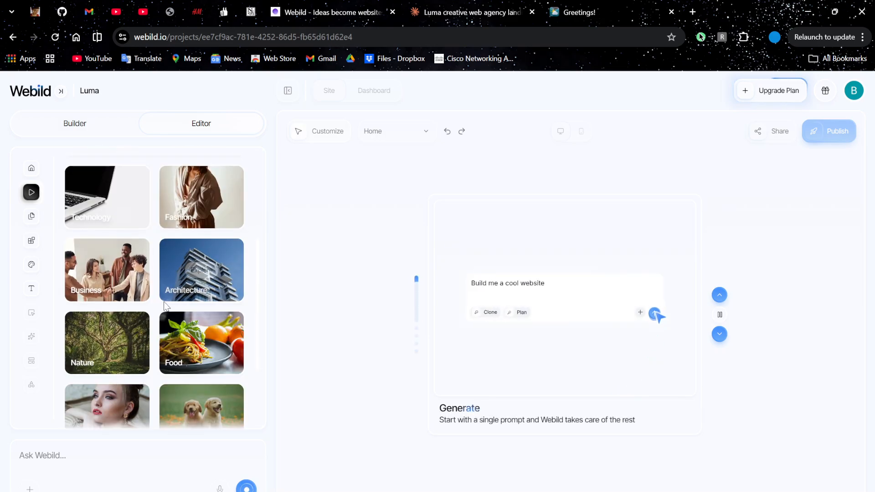
scroll(102, 332, up, 4)
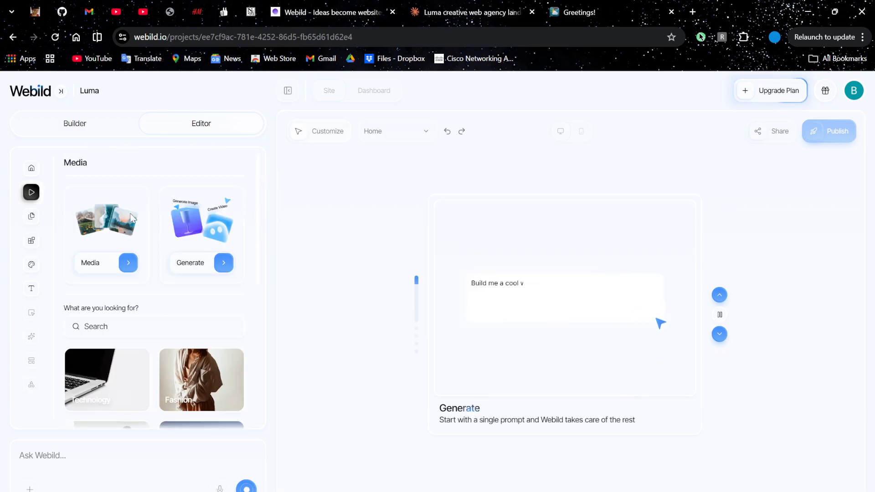
- View the site pages and expand the Home page to examine its section components
click(31, 168)
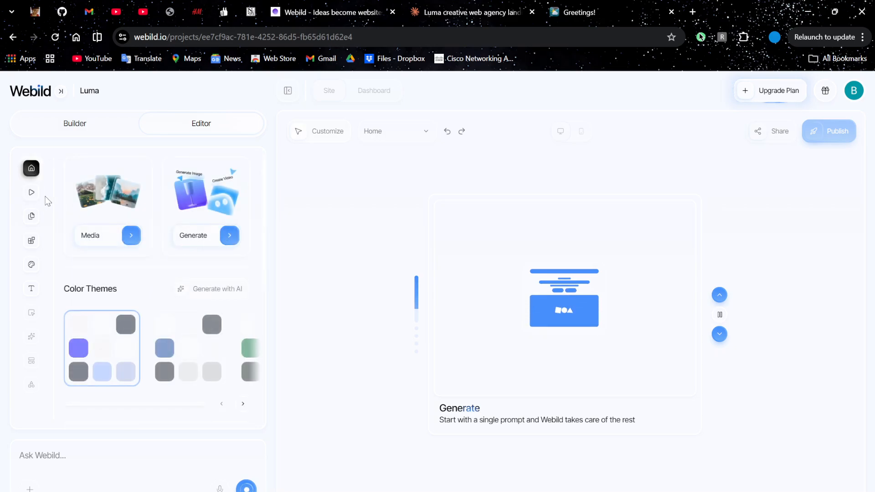
click(31, 192)
click(31, 217)
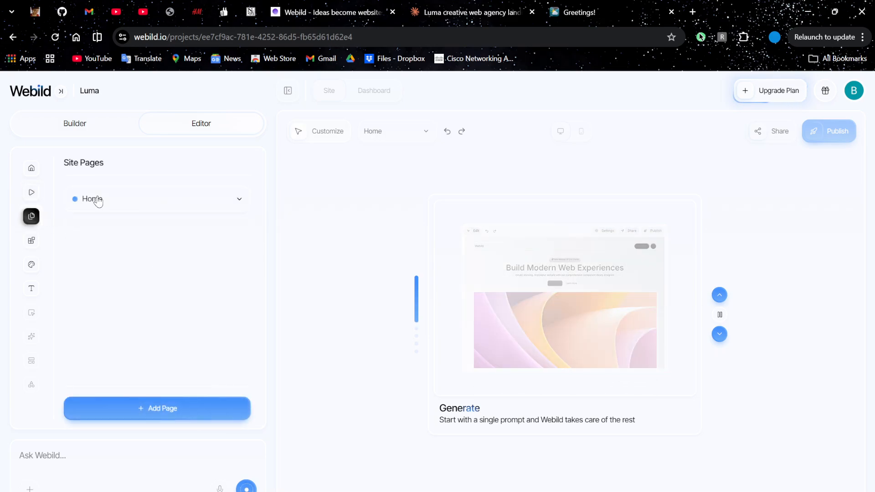
click(239, 199)
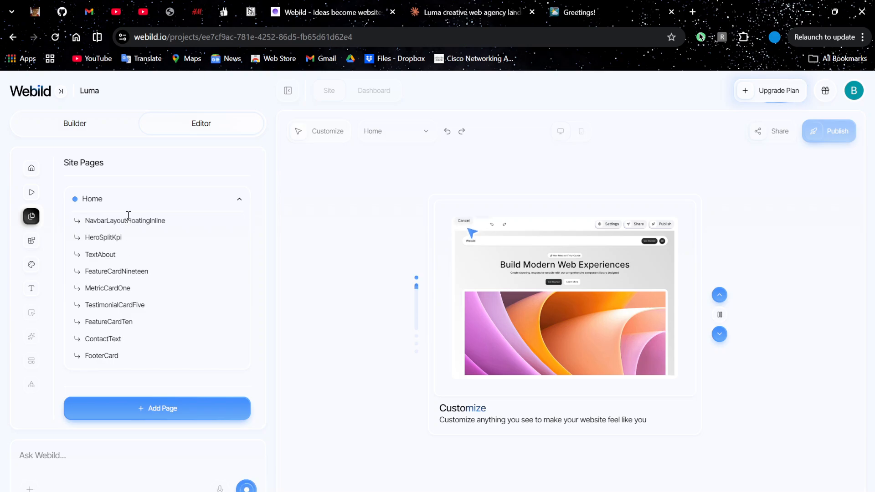
- Open the layouts library and browse the available Hero section designs
click(31, 240)
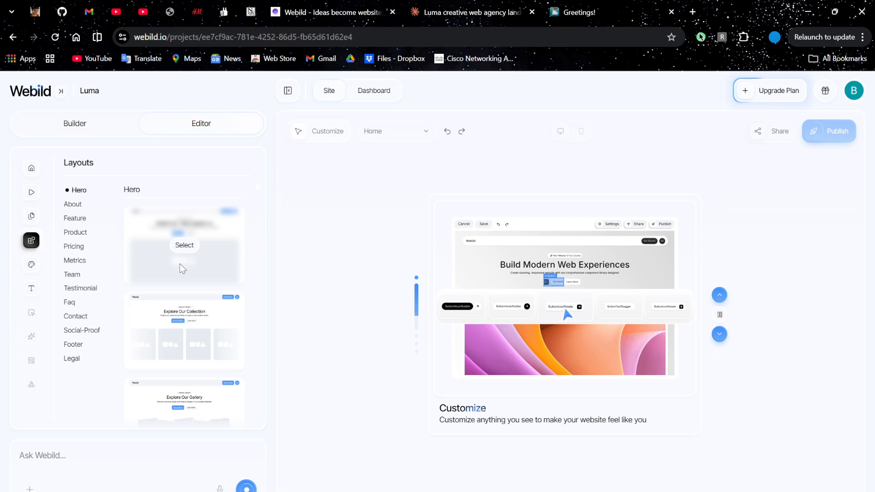
scroll(203, 306, down, 5)
scroll(203, 306, down, 4)
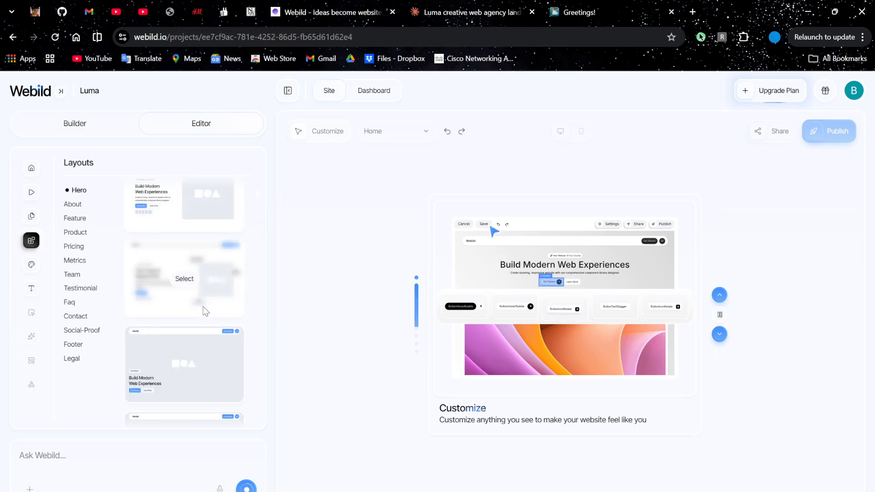
scroll(216, 313, down, 3)
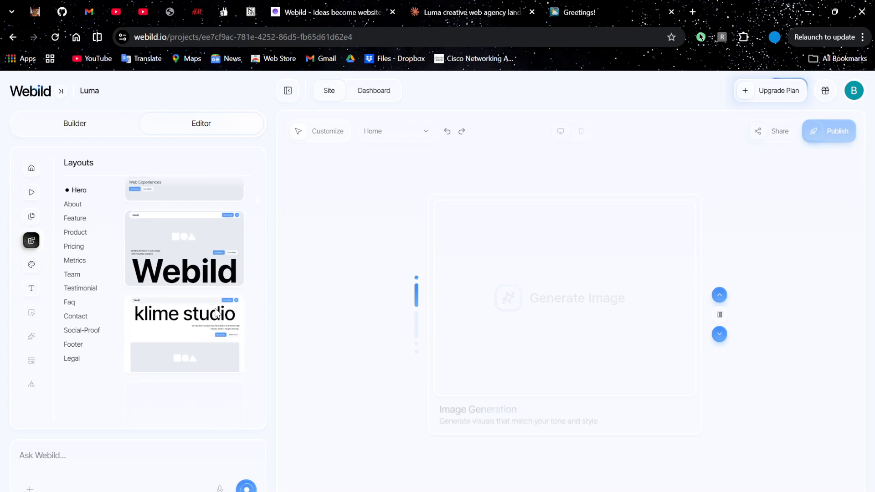
scroll(165, 255, up, 12)
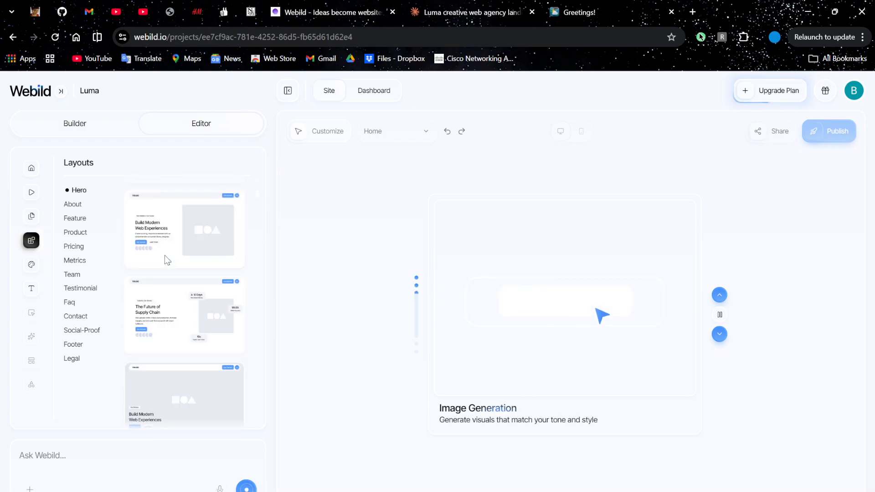
- Browse the other layout categories, including About, Feature, Team, Footer, Social-Proof, Contact and Faq
click(77, 204)
scroll(177, 319, down, 3)
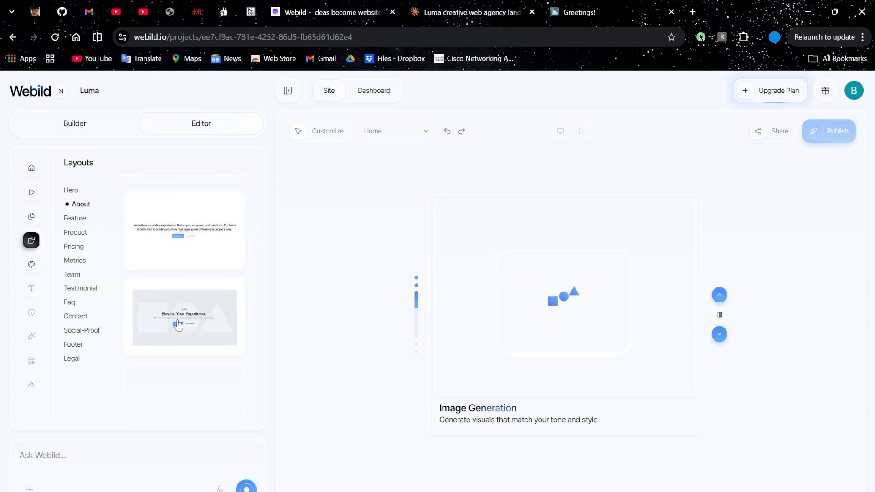
click(73, 219)
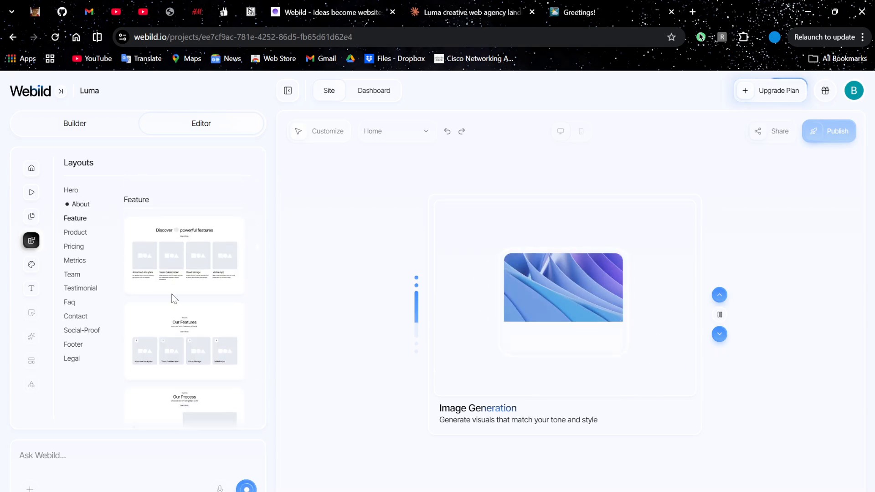
click(75, 279)
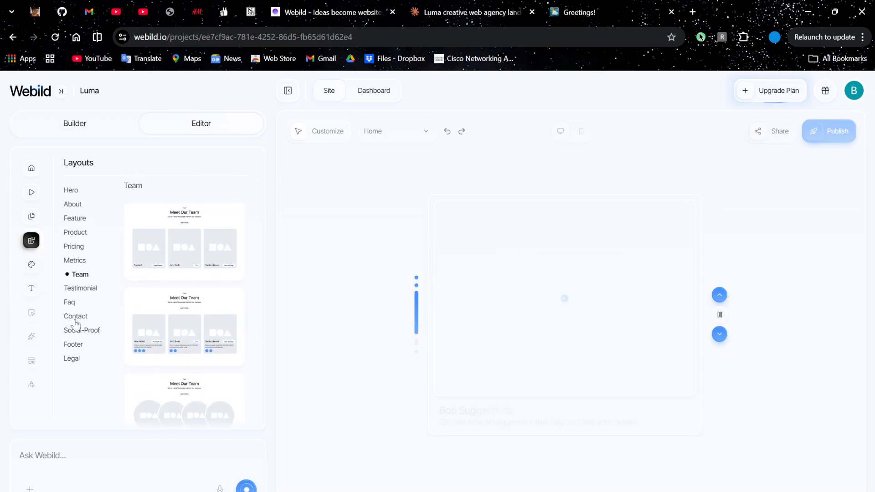
click(81, 344)
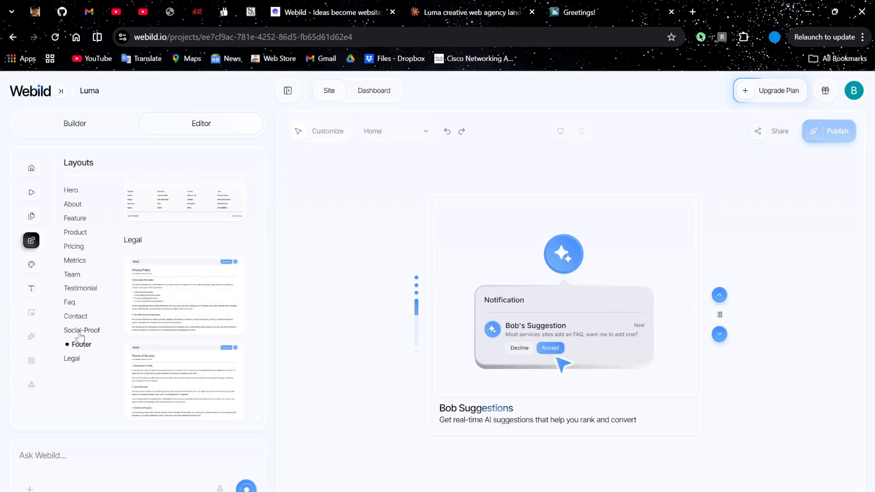
click(80, 332)
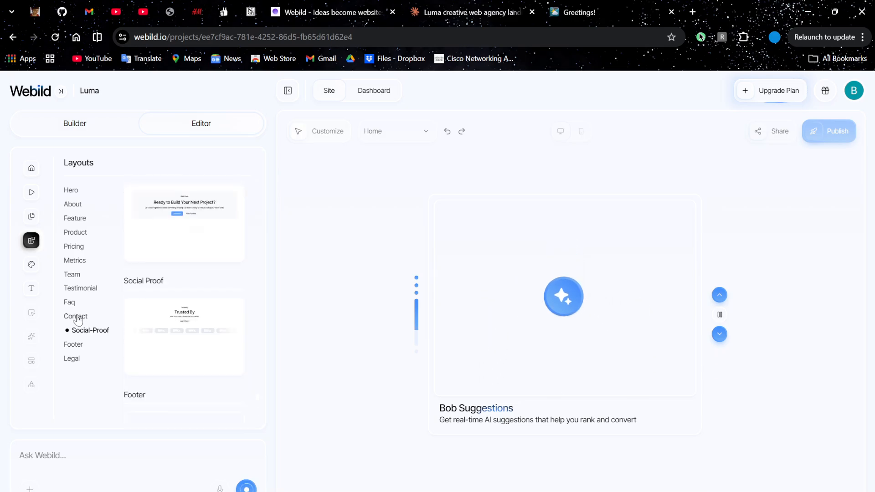
click(78, 316)
click(70, 302)
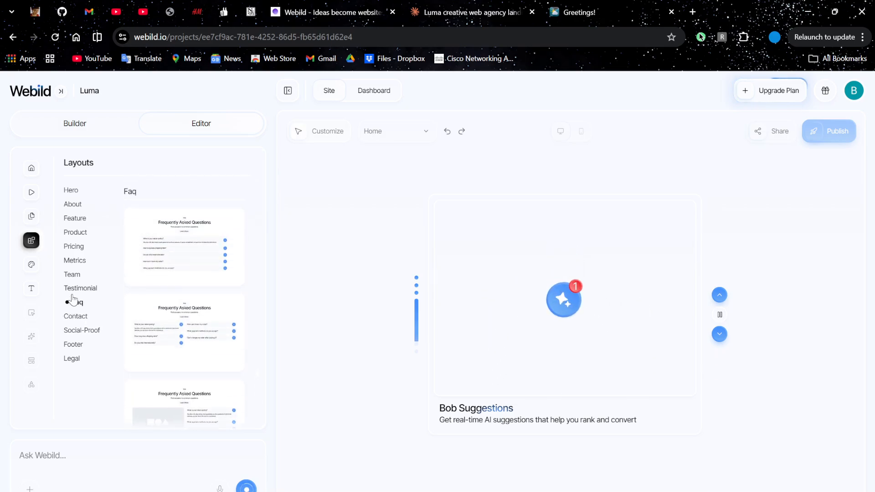
- Look through the Footer and Legal layout designs, and go back up to the Team layouts
click(76, 349)
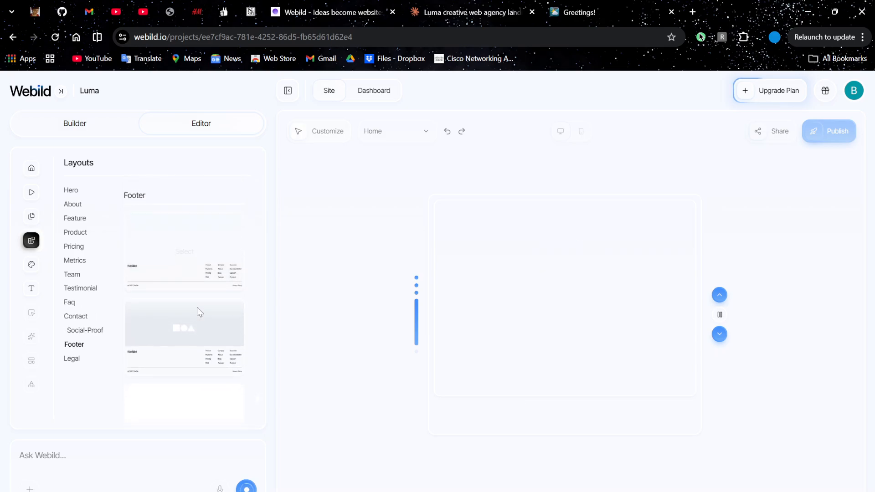
scroll(198, 311, down, 5)
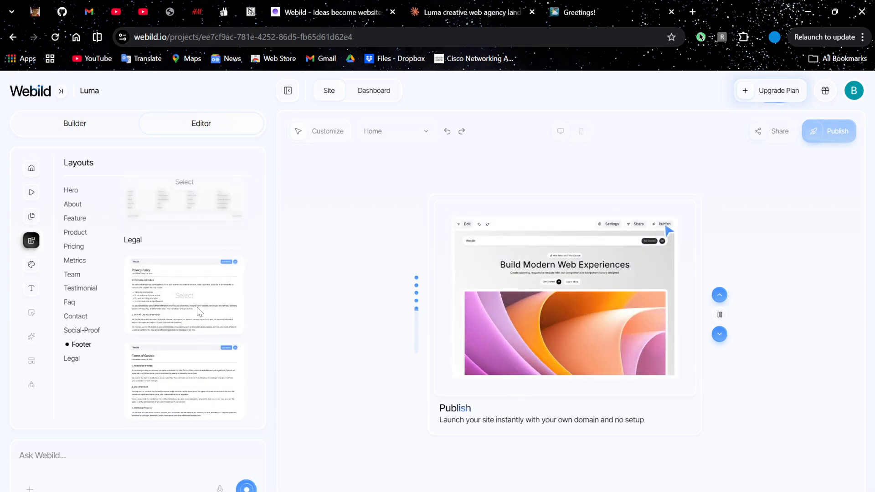
scroll(199, 312, up, 10)
scroll(199, 312, up, 4)
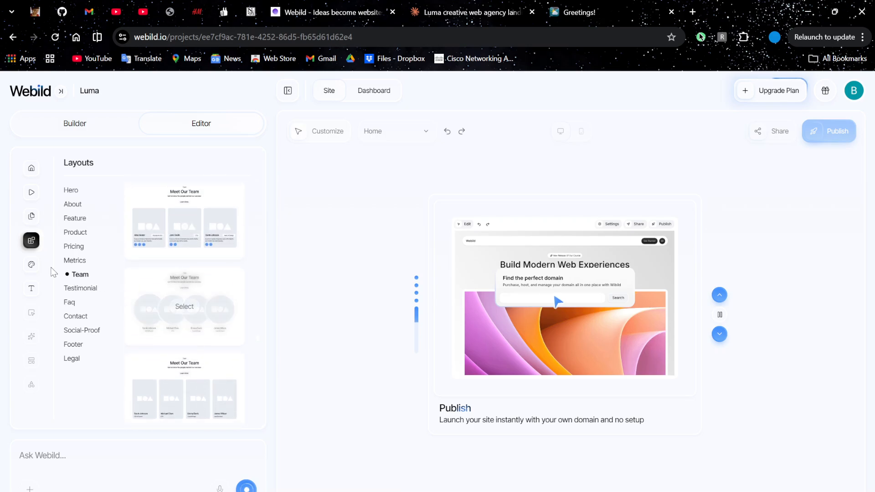
- Examine the color palette presets and font combination presets, and return to the editor's home overview
click(30, 266)
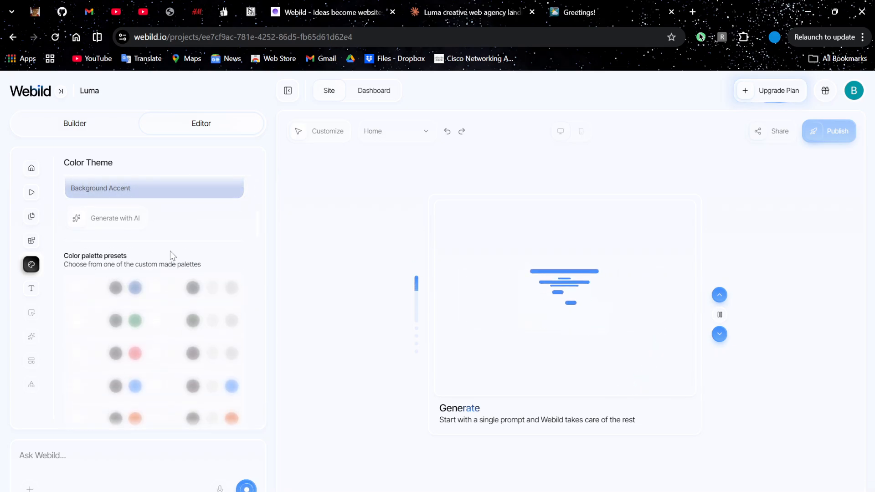
click(34, 291)
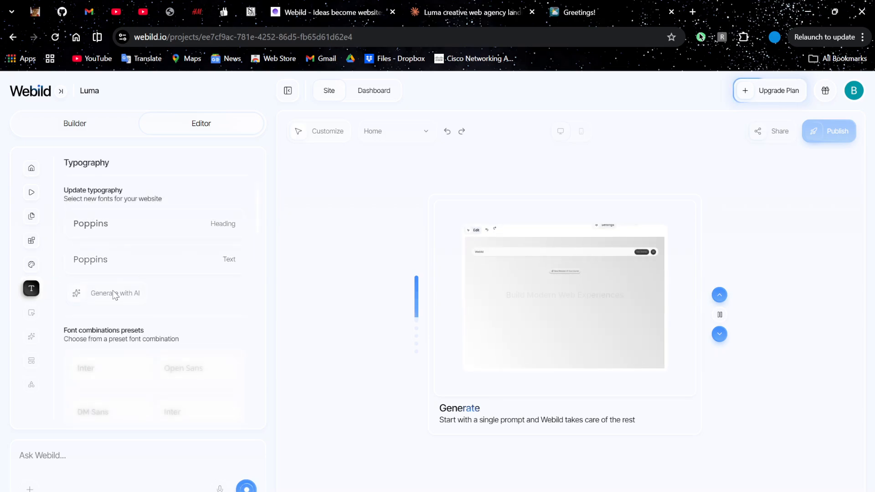
scroll(201, 293, down, 5)
scroll(201, 293, down, 8)
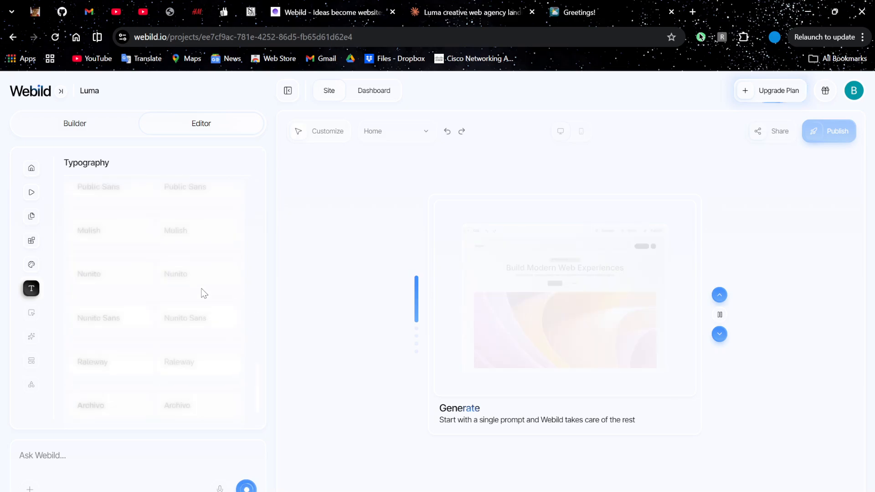
scroll(160, 243, up, 10)
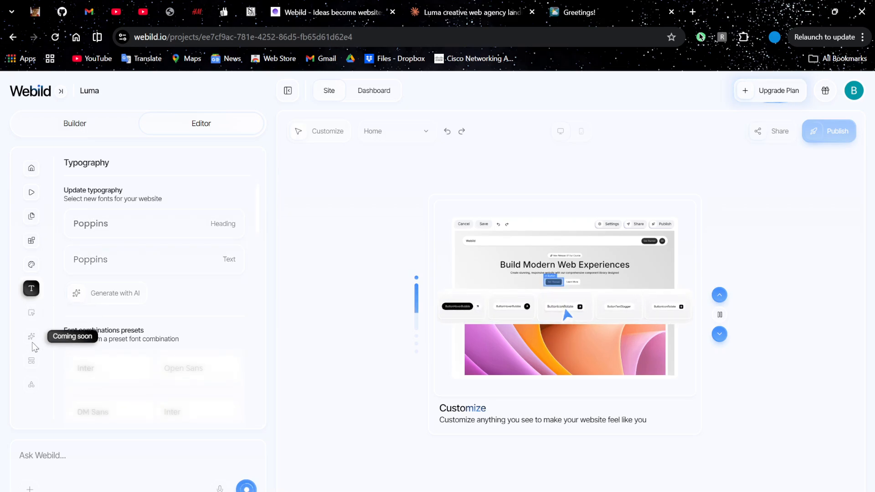
click(31, 167)
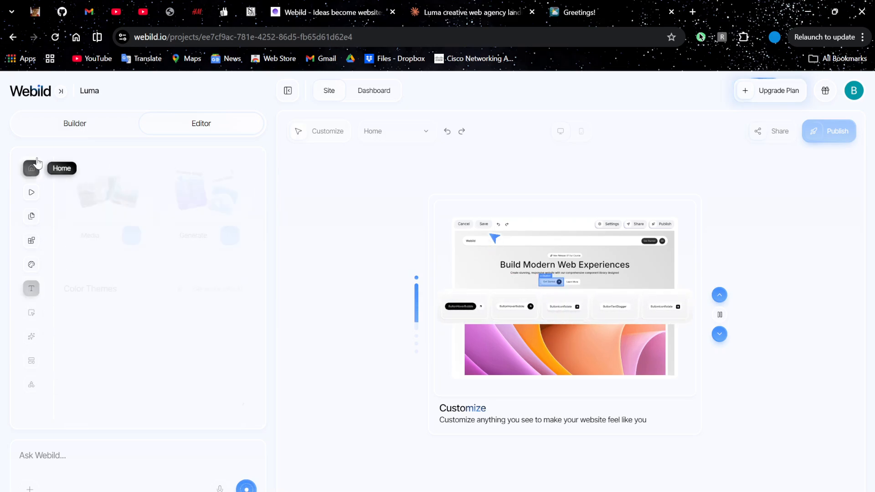
- Return to the builder conversation and review the Luma dashboard's Get Started, Site Analytics and Recommendations sections
click(78, 128)
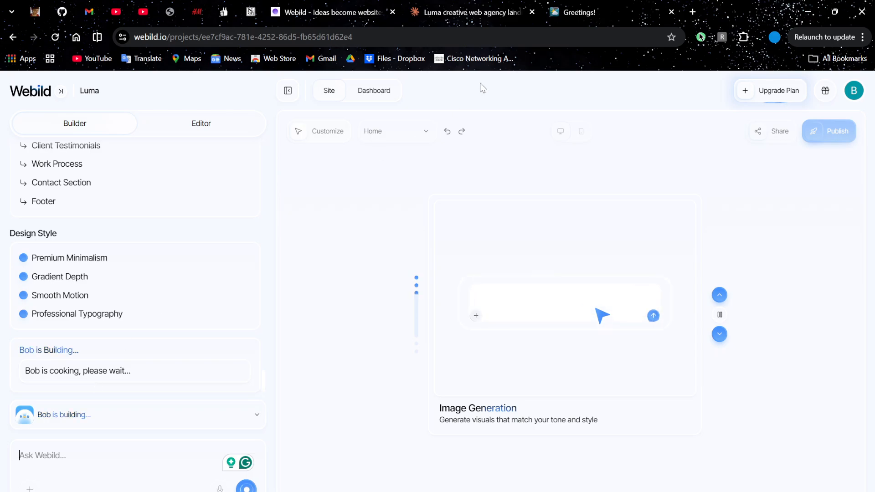
click(382, 93)
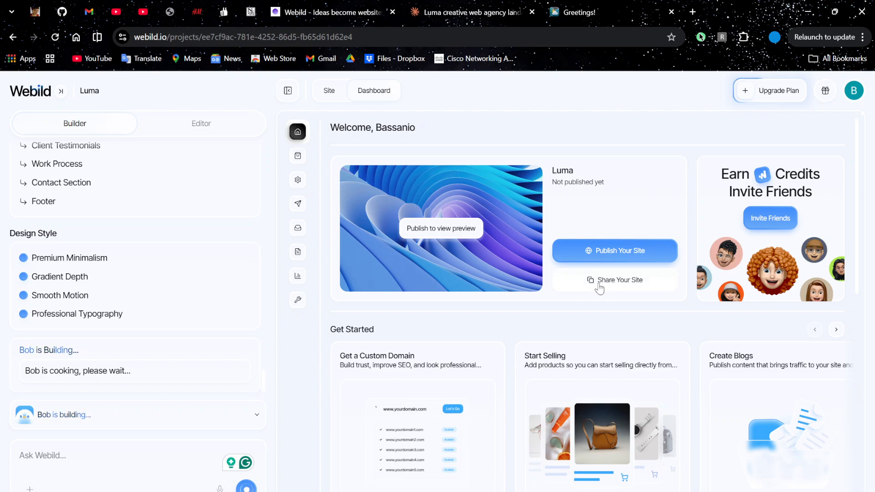
scroll(807, 240, down, 4)
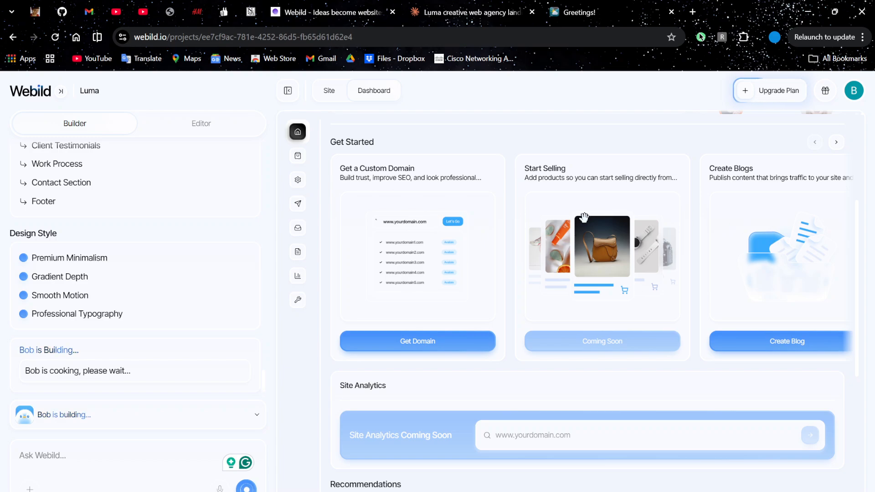
scroll(415, 221, down, 2)
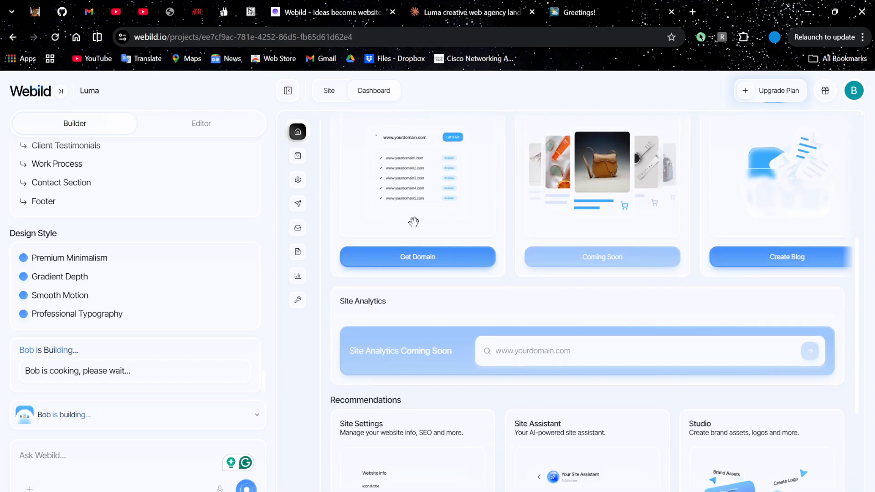
scroll(542, 359, down, 4)
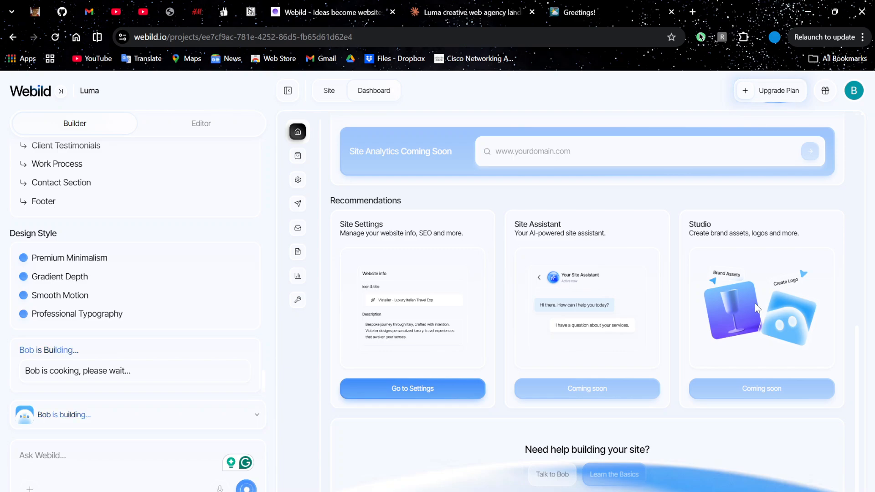
- Review the dashboard's Ecommerce, Site Settings, Domains and Inbox sections
click(298, 155)
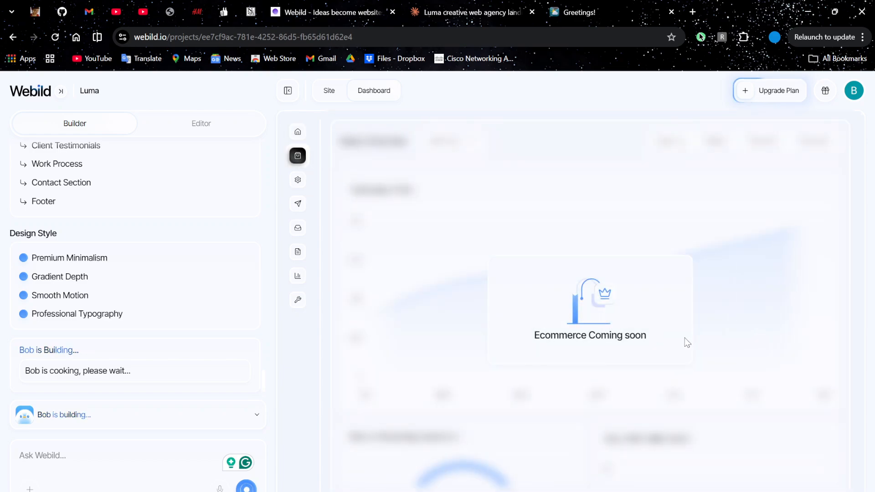
click(297, 181)
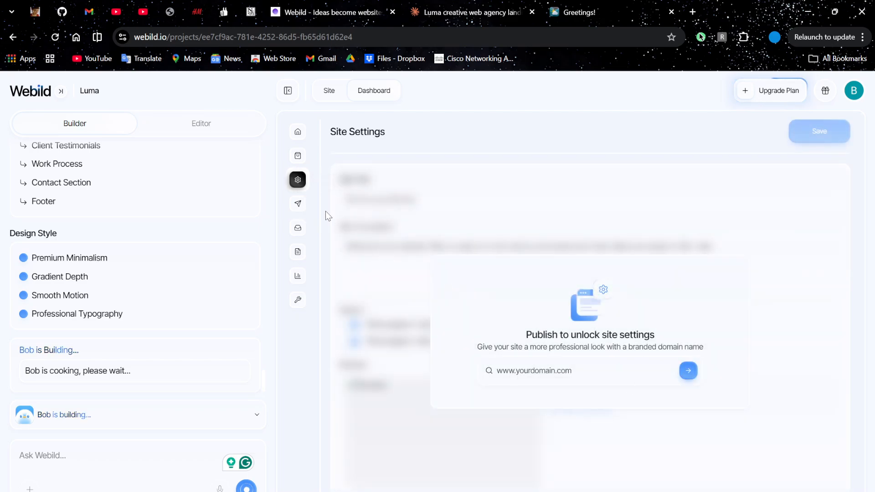
click(298, 206)
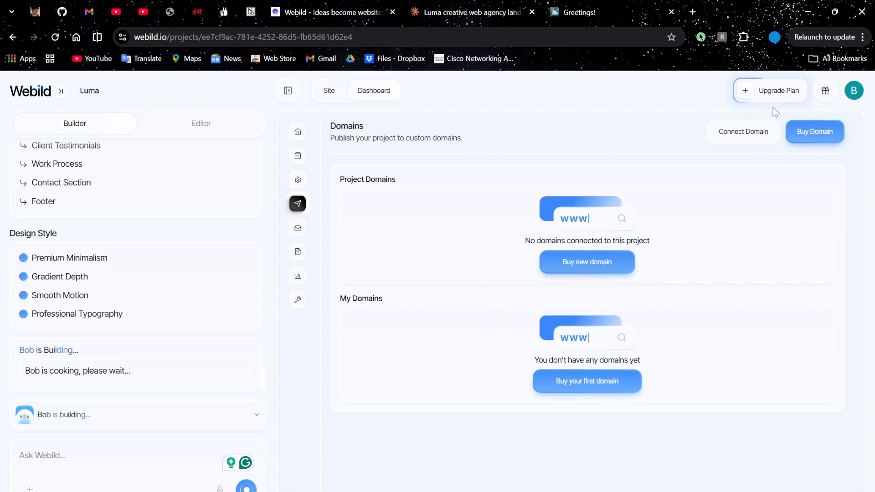
click(304, 230)
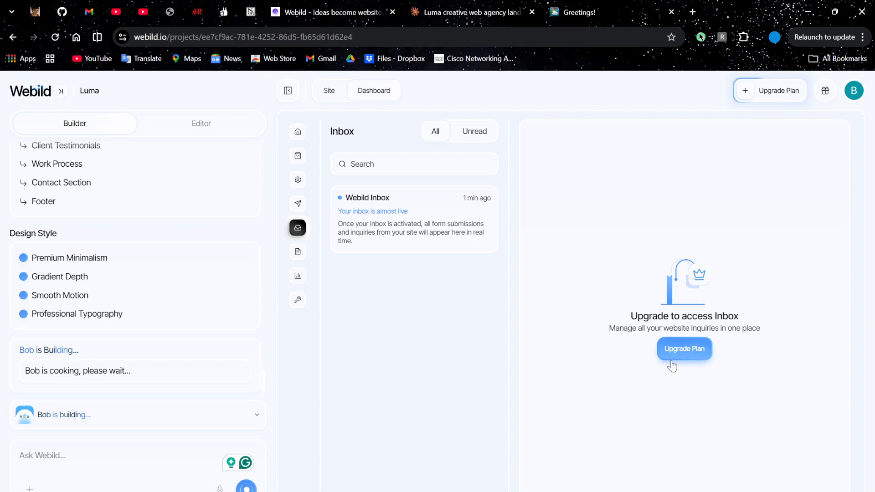
drag(624, 320, 794, 318)
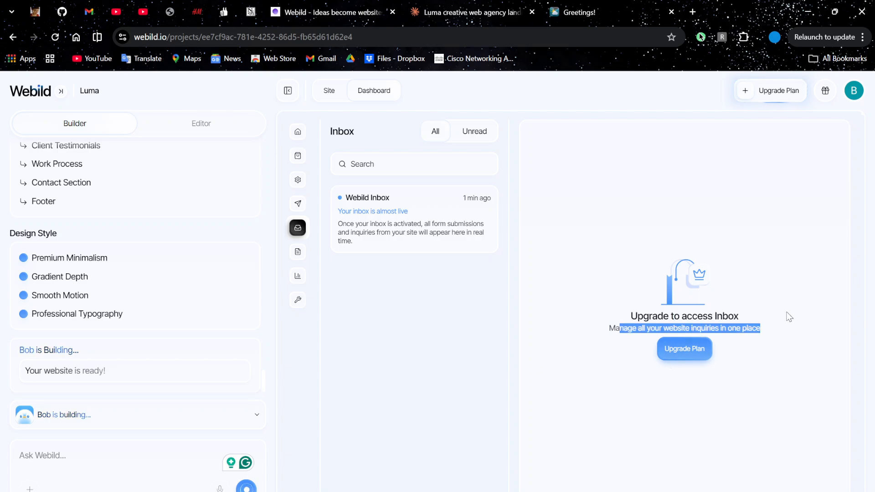
click(789, 316)
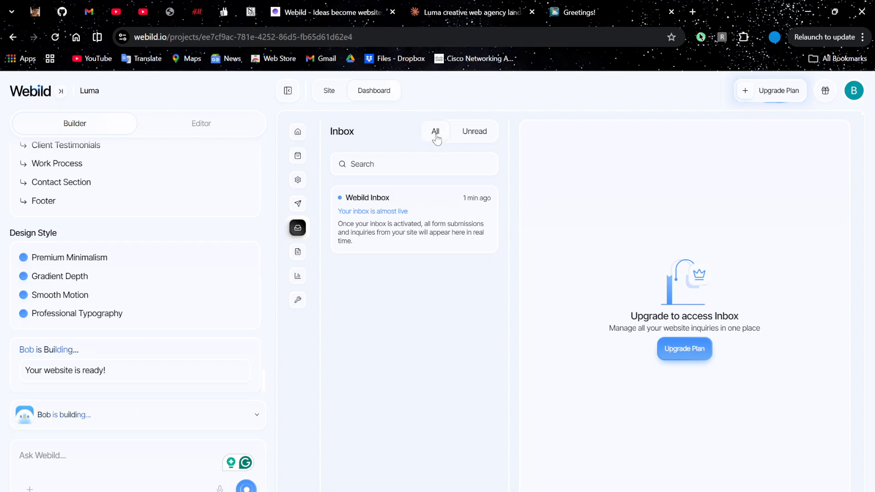
- Check the dashboard's Blog, Analytics and Tools sections, and return to its home overview
click(297, 252)
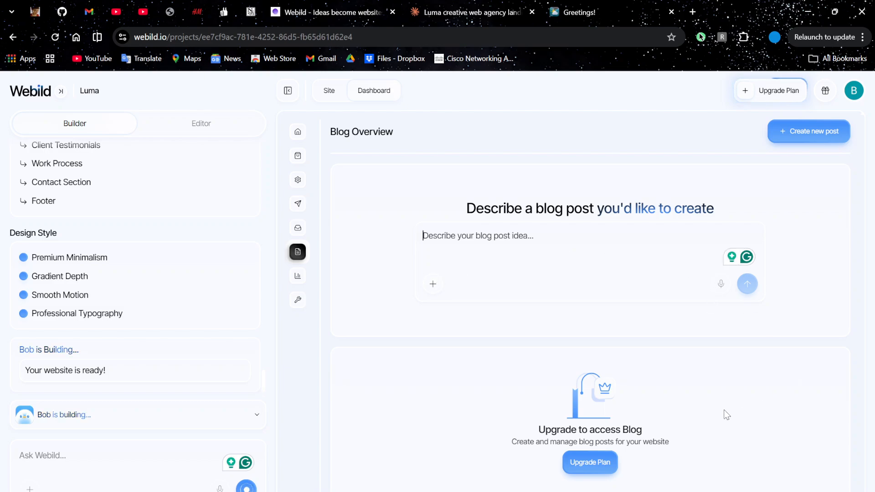
click(297, 276)
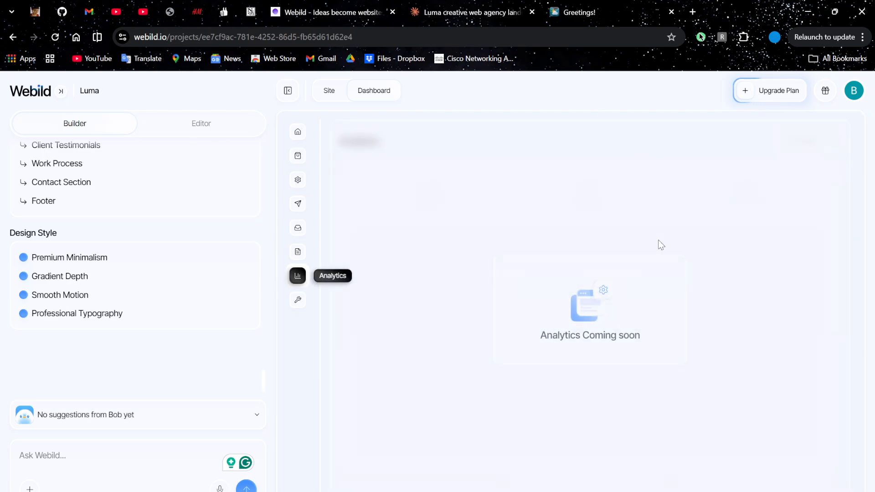
click(297, 299)
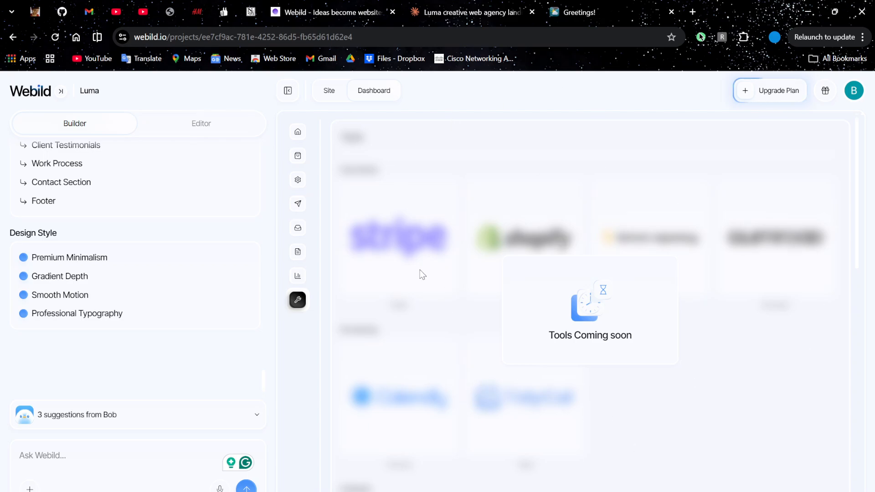
click(298, 133)
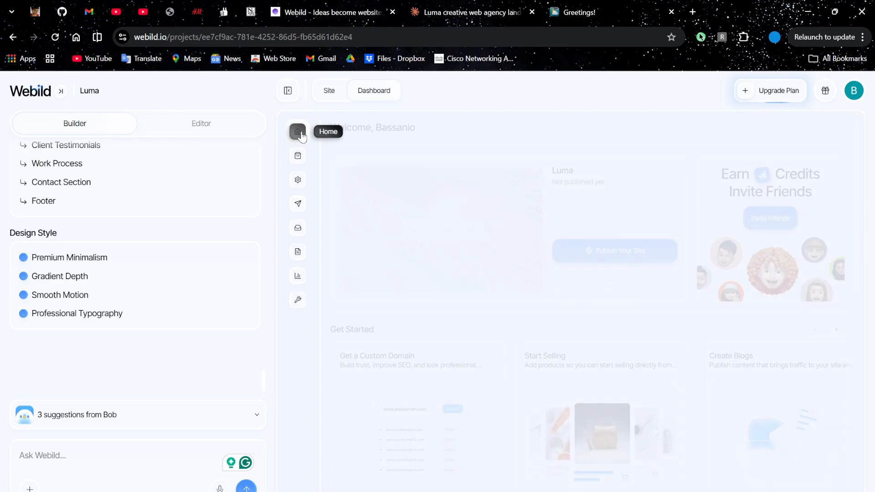
- Switch to the site preview, read through Bob's improvement suggestions, and collapse the list
click(327, 90)
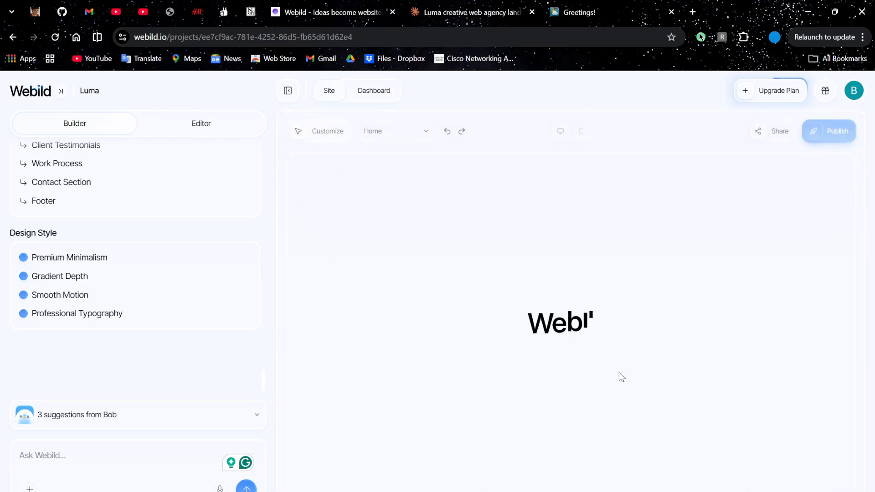
click(109, 416)
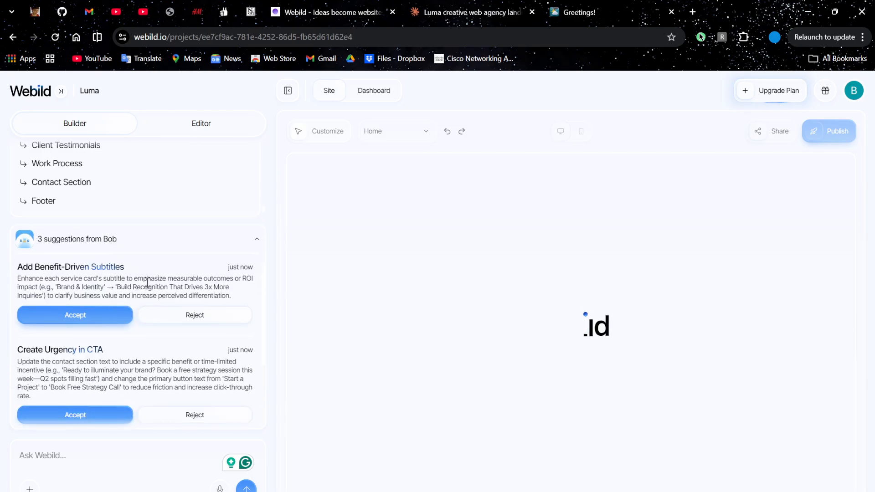
scroll(80, 292, down, 1)
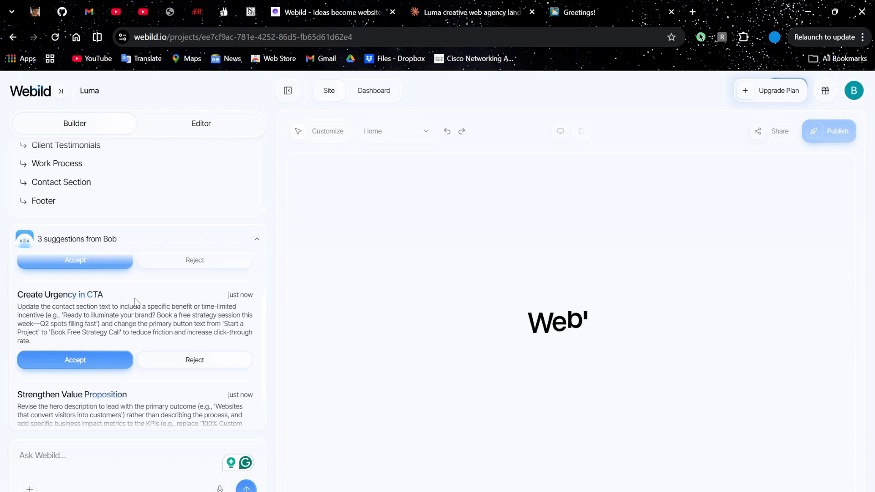
scroll(135, 298, down, 1)
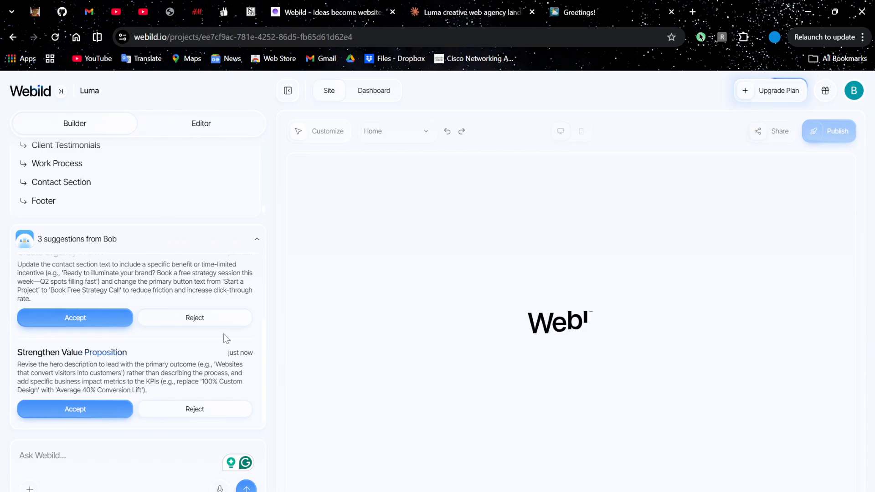
scroll(218, 319, up, 2)
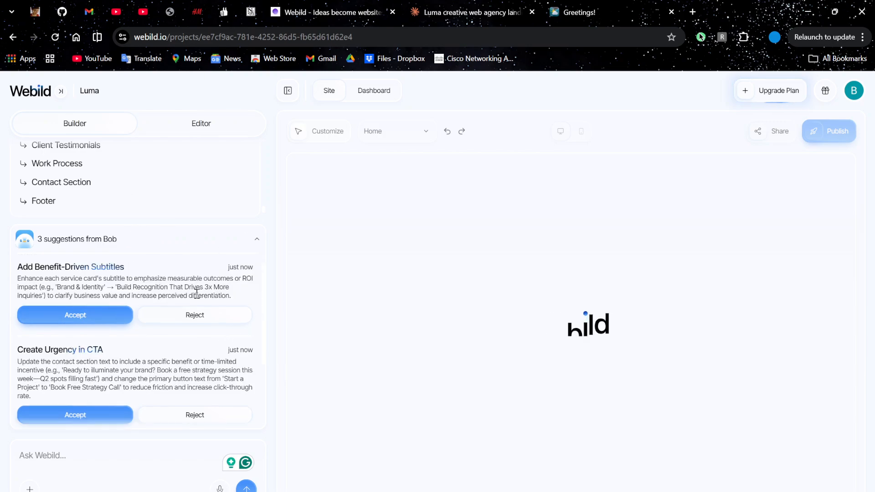
click(257, 241)
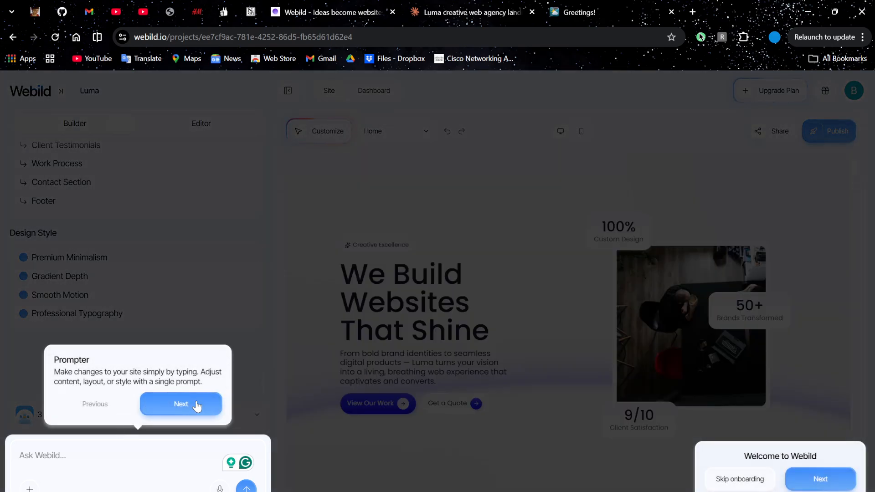
- Advance the onboarding tour through the prompter, media, color, typography, customizing and device preview introductions
click(192, 403)
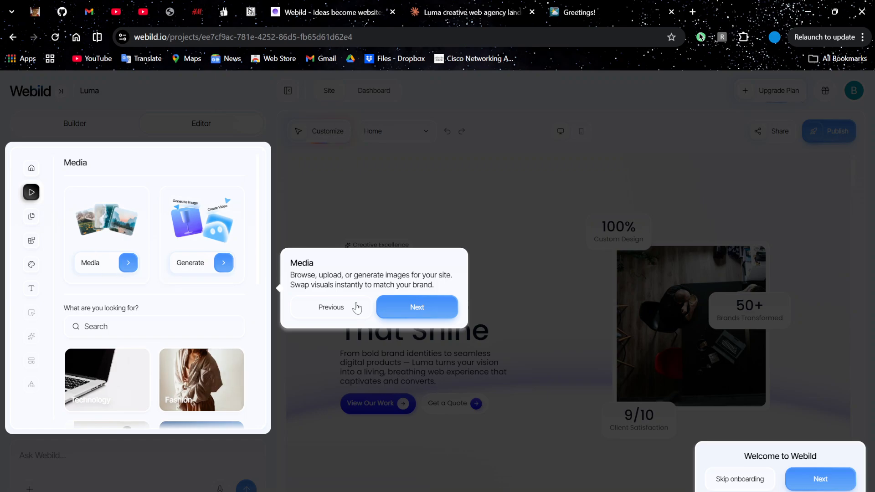
click(406, 307)
click(417, 311)
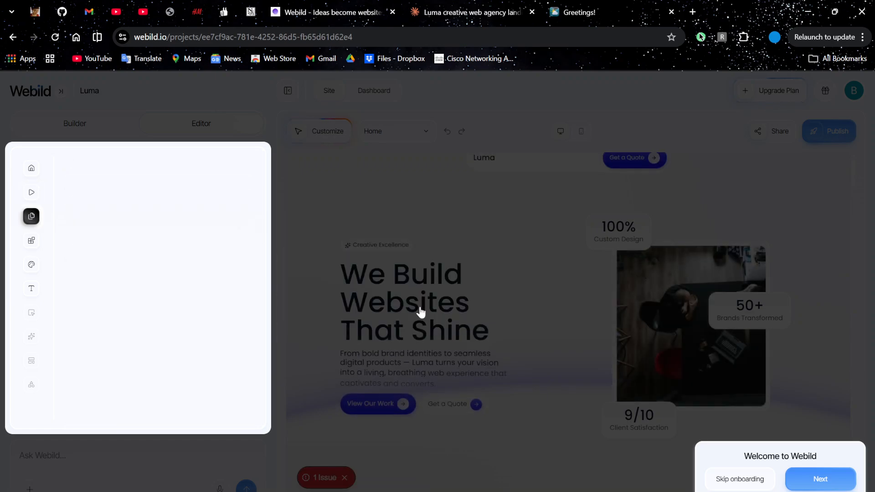
click(418, 309)
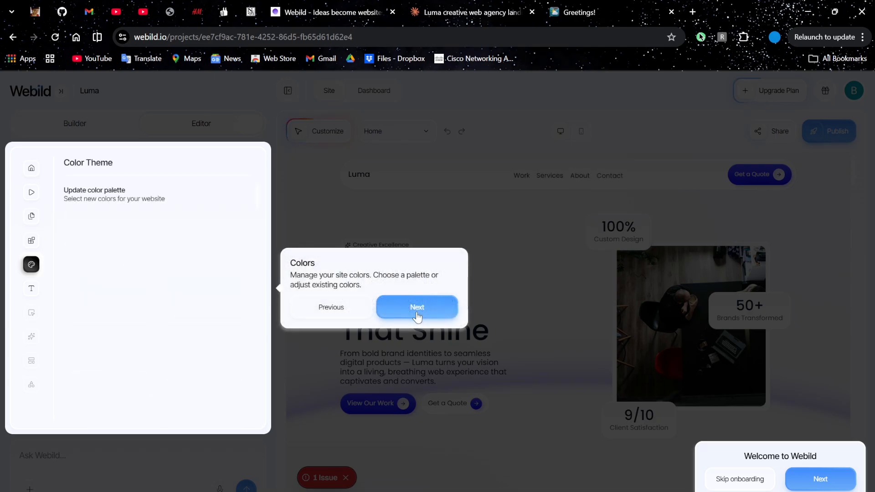
click(417, 314)
click(414, 307)
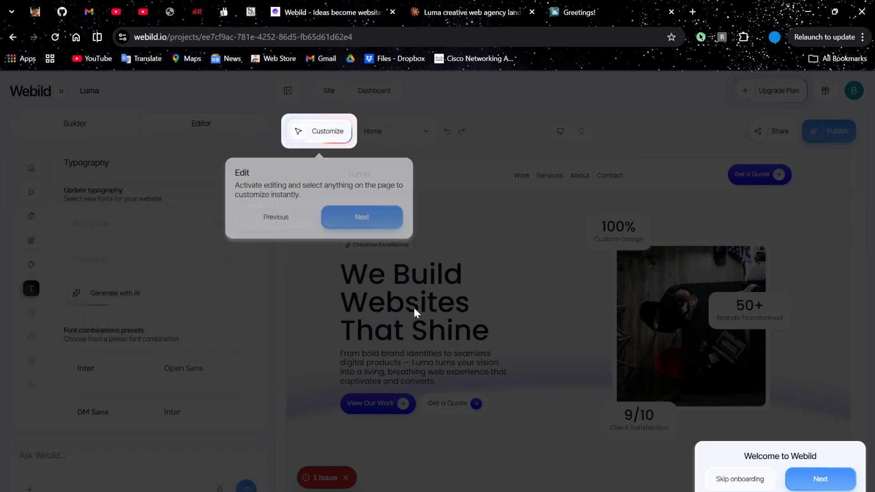
click(378, 216)
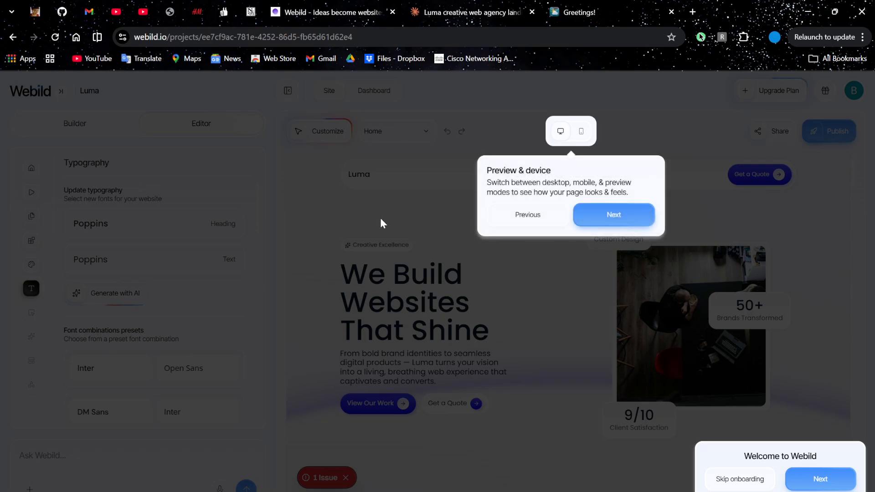
click(612, 217)
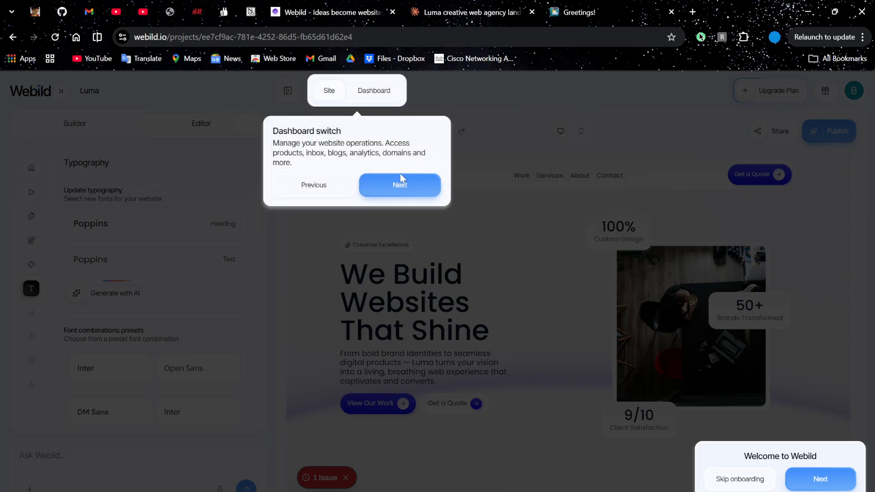
- Continue the onboarding tour through the dashboard sections and complete it at the Publish introduction
click(396, 182)
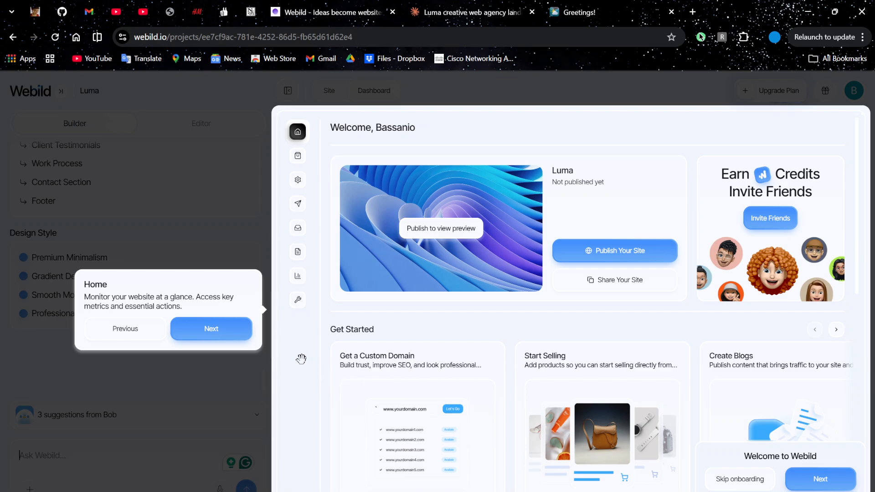
click(237, 329)
click(235, 334)
click(234, 334)
click(234, 334)
click(234, 334)
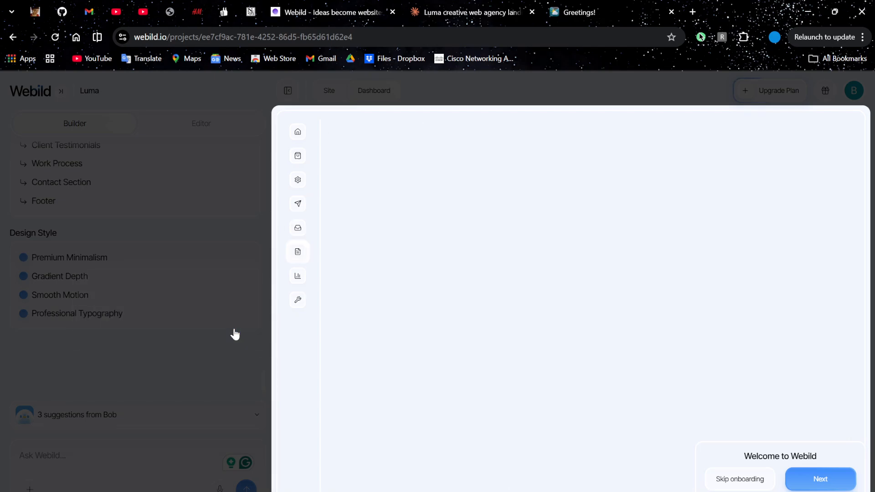
click(235, 334)
click(235, 333)
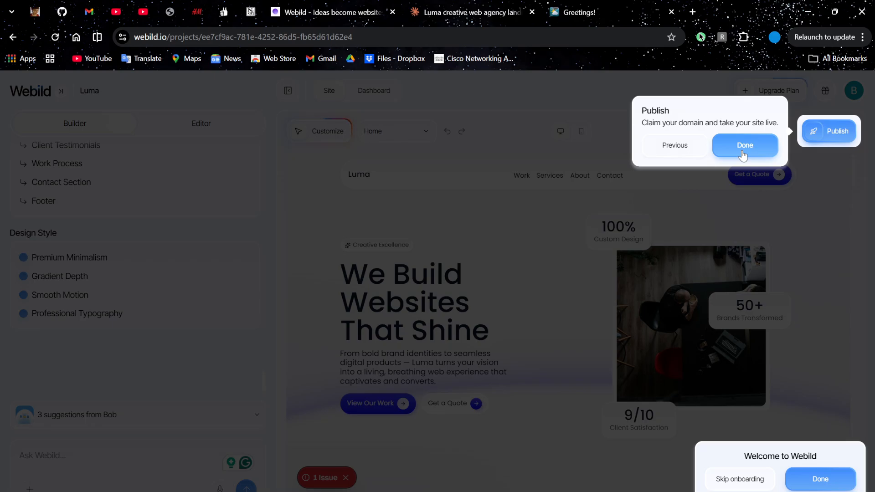
click(742, 155)
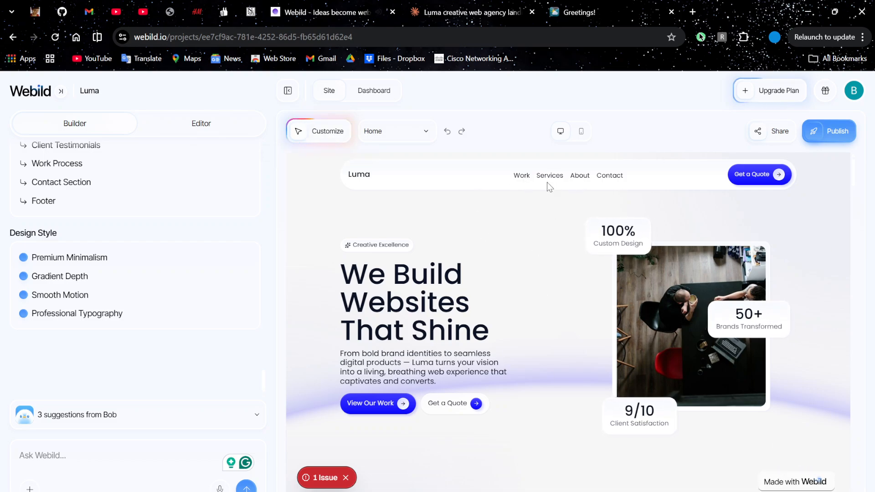
- Check the site's mobile preview, return to desktop view, and review the hero, About Luma and services sections
click(581, 131)
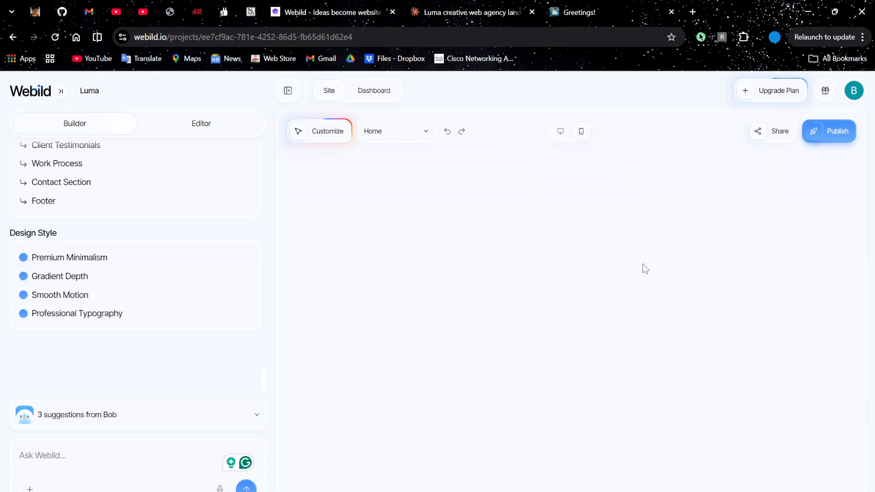
click(561, 133)
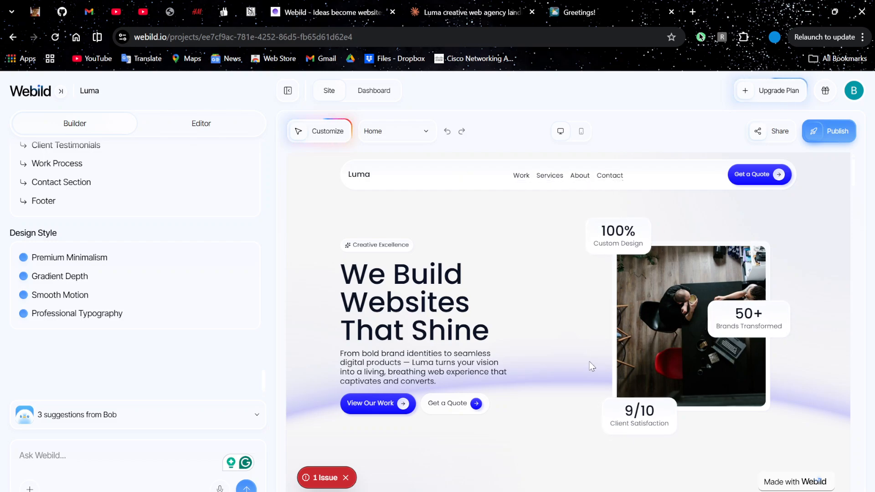
scroll(539, 392, down, 6)
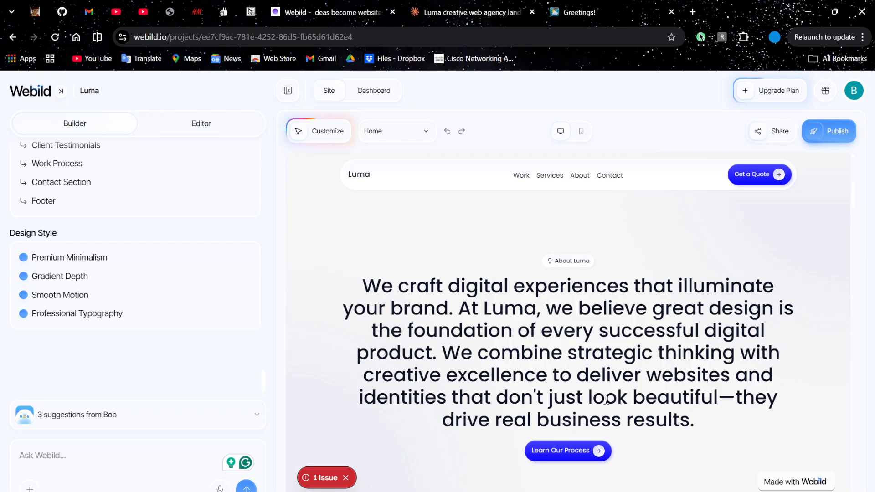
scroll(590, 279, down, 5)
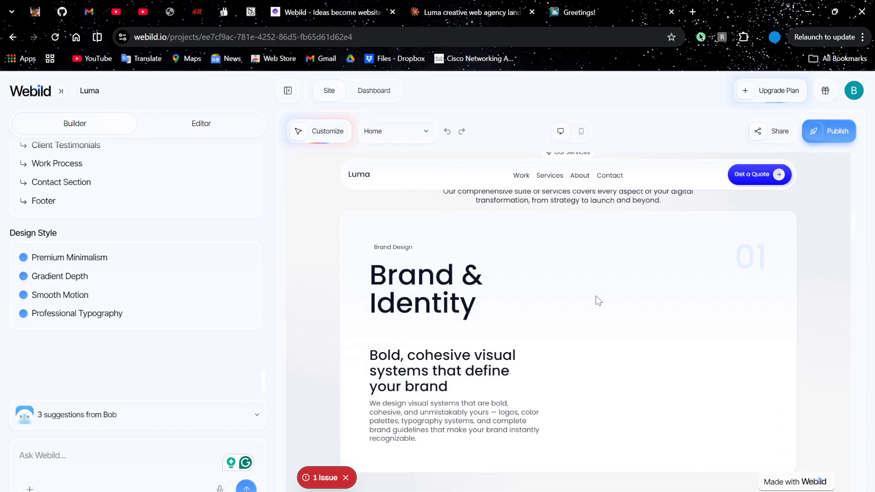
scroll(451, 399, down, 3)
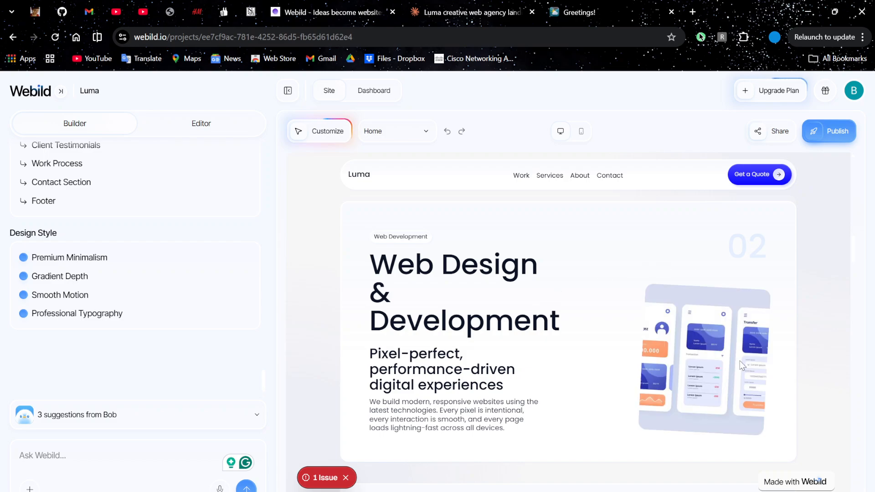
scroll(669, 373, up, 3)
scroll(689, 312, down, 8)
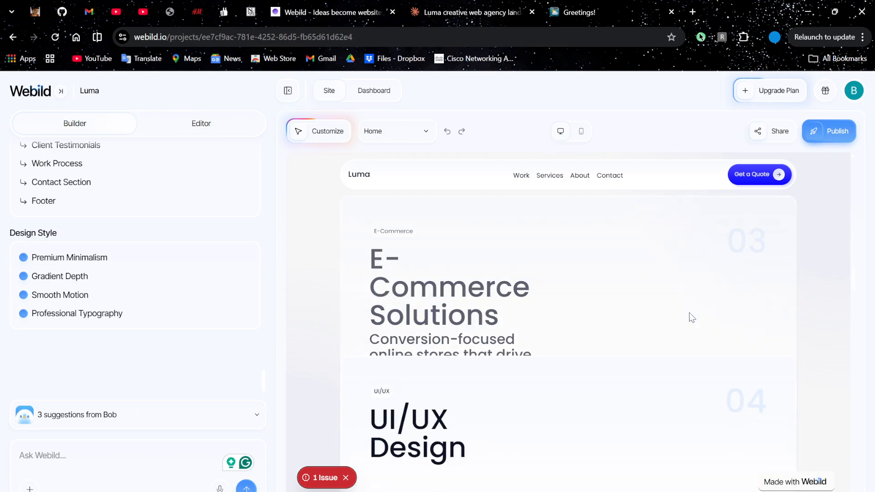
- Look through the Why Choose Luma cards, including the last ones in the carousel, and continue to the client testimonials
scroll(691, 318, down, 5)
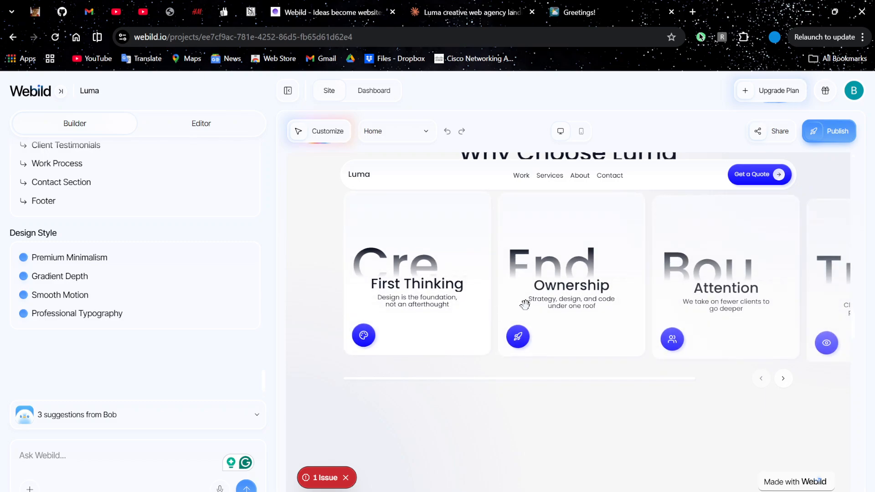
click(783, 378)
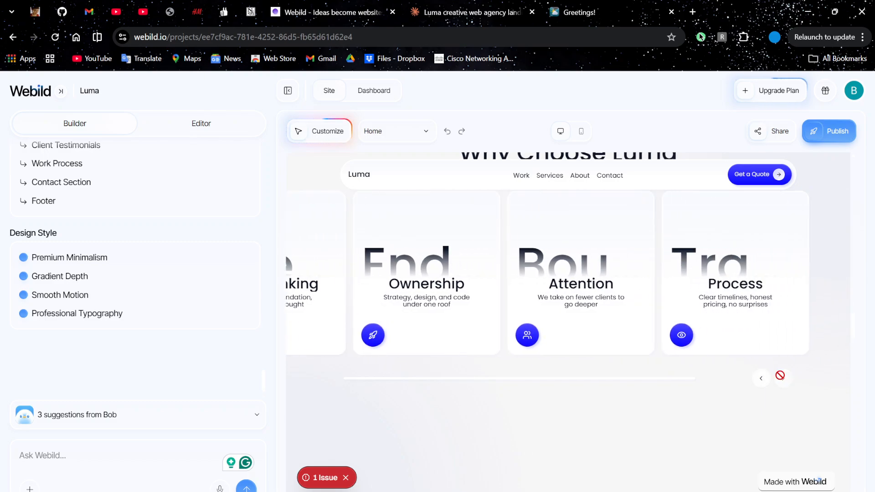
scroll(542, 332, down, 5)
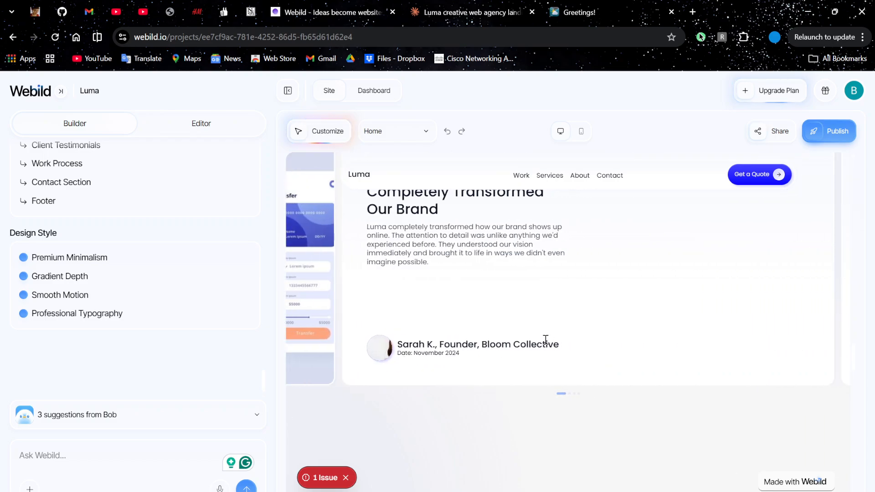
- Review the rest of the site from the client testimonials through the work process and contact section to the footer
scroll(544, 340, down, 5)
scroll(548, 345, down, 8)
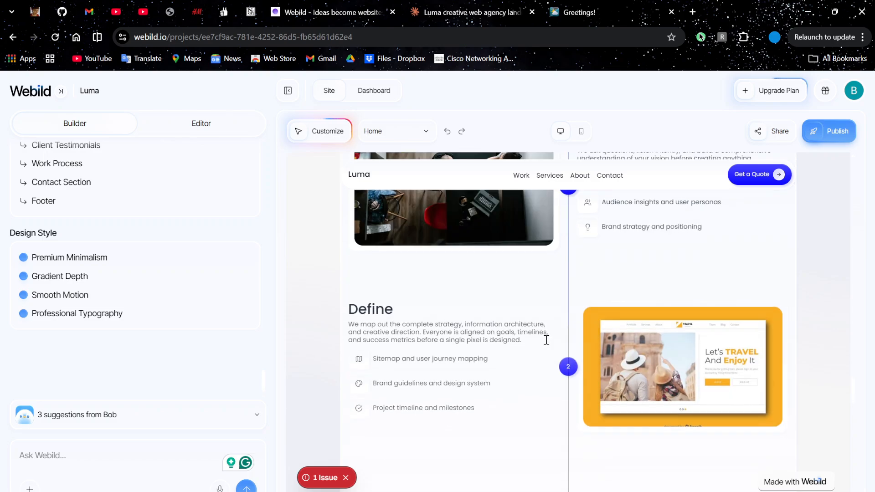
scroll(548, 345, down, 10)
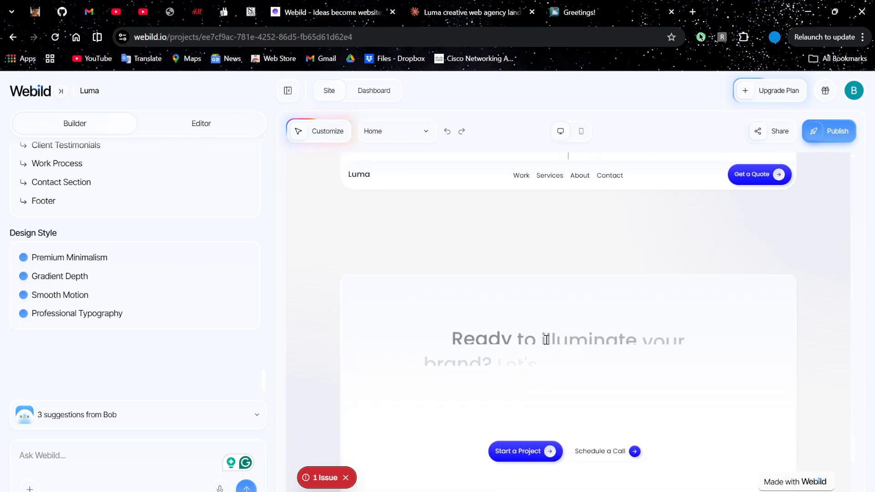
scroll(631, 354, down, 5)
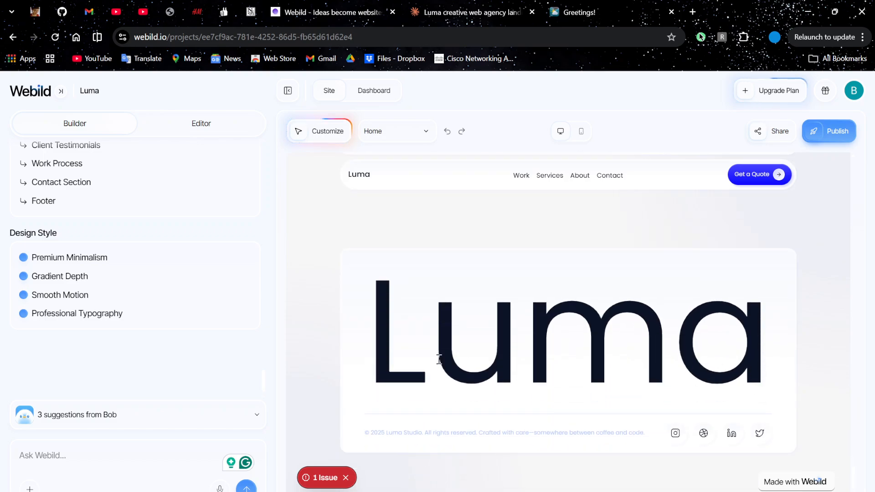
scroll(712, 447, up, 1)
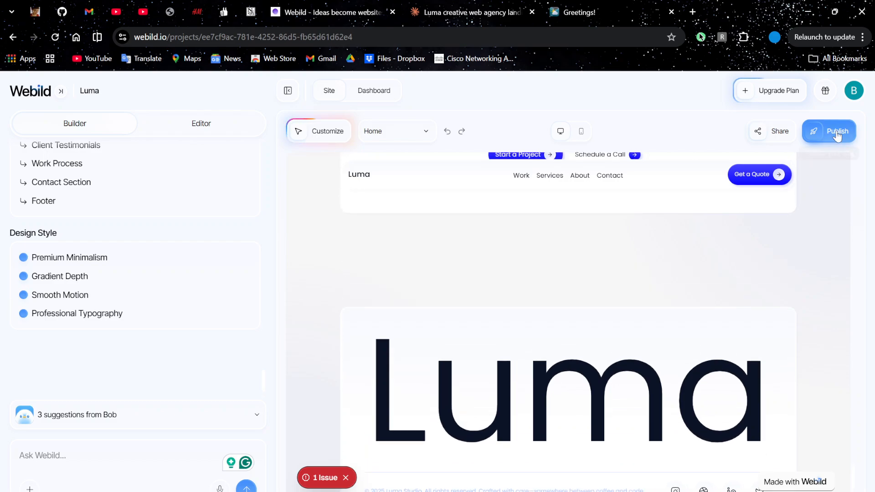
- Check the remaining credits in the account details, reload the project page and check the credits again
click(851, 93)
drag(830, 169, 854, 172)
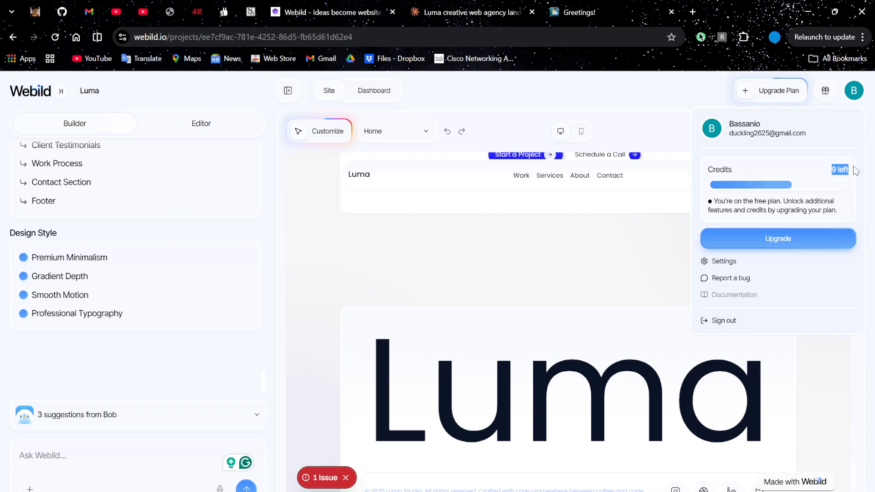
click(829, 173)
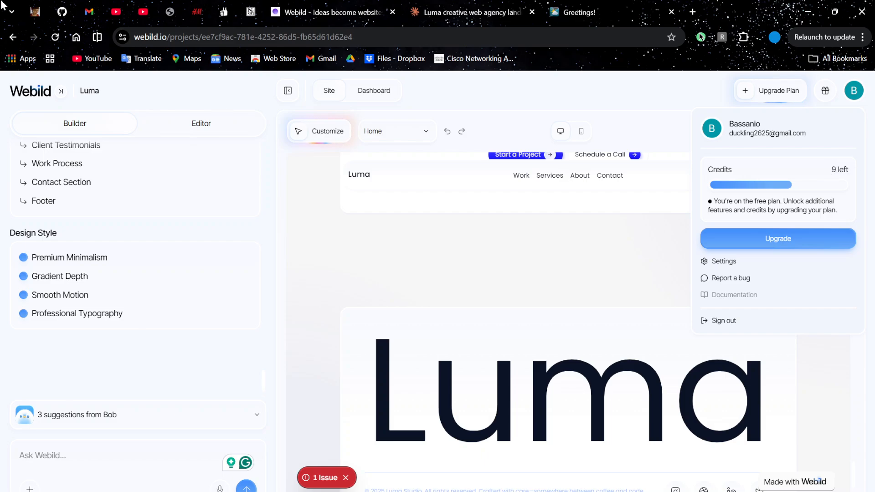
click(56, 40)
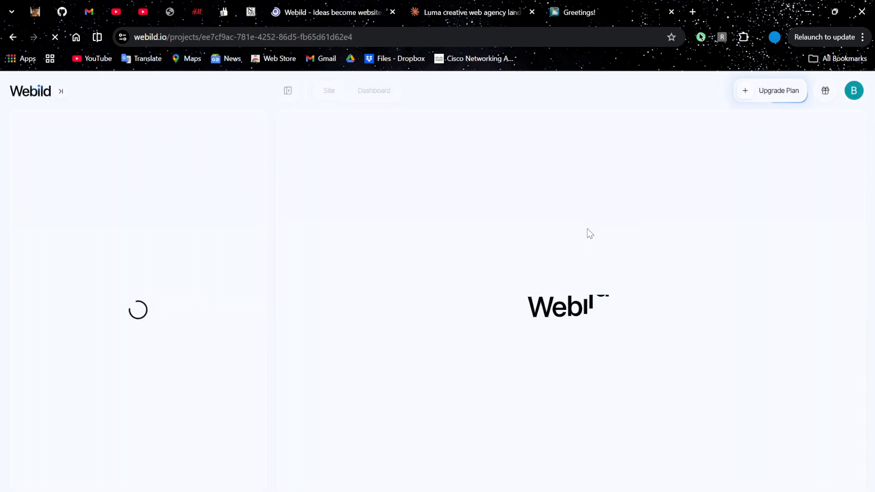
click(854, 92)
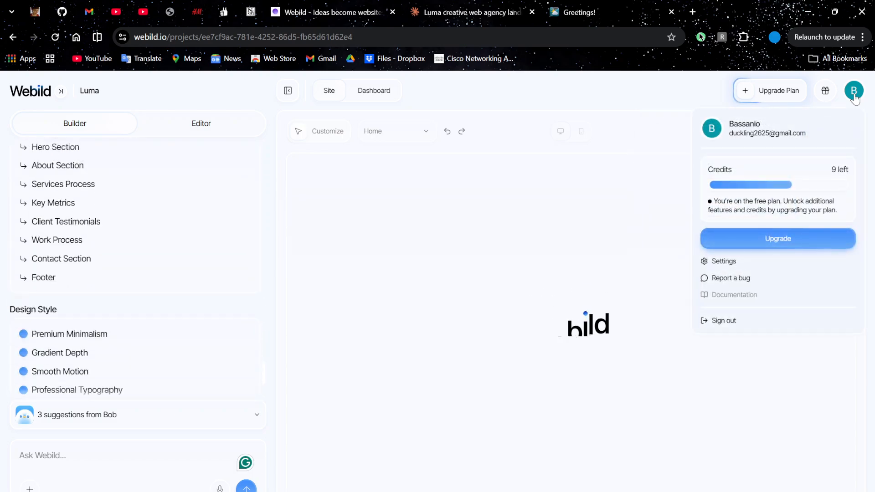
click(505, 108)
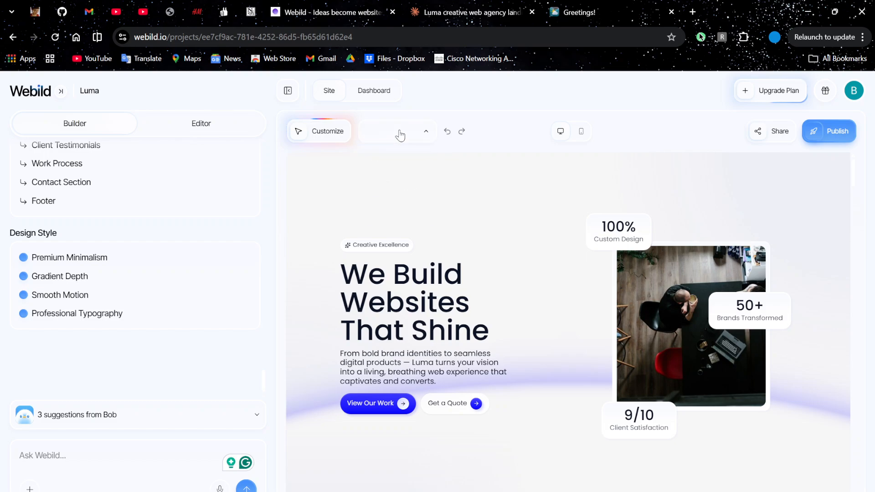
- Look over the page options, then examine the color themes, layouts, typography and media available for customizing the site
click(400, 133)
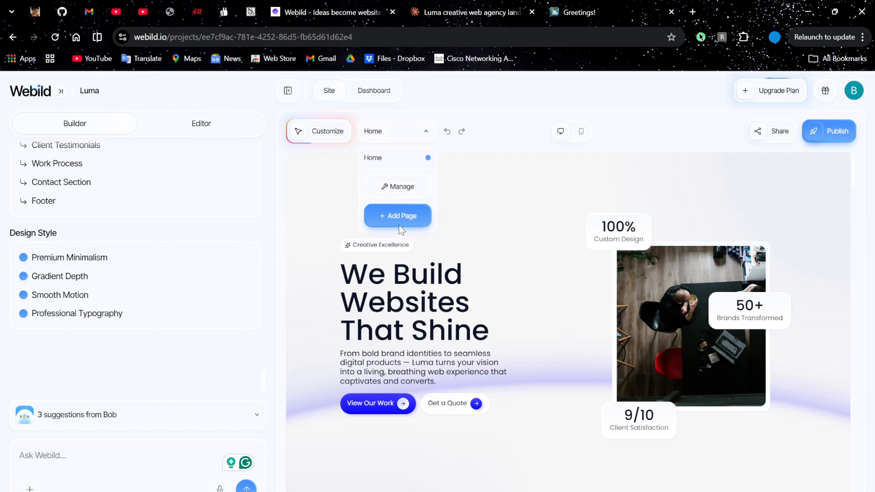
click(520, 142)
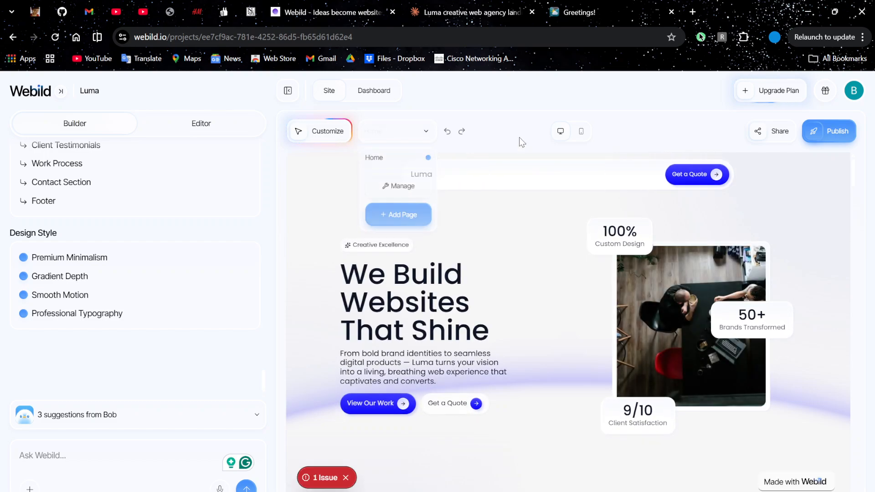
click(300, 139)
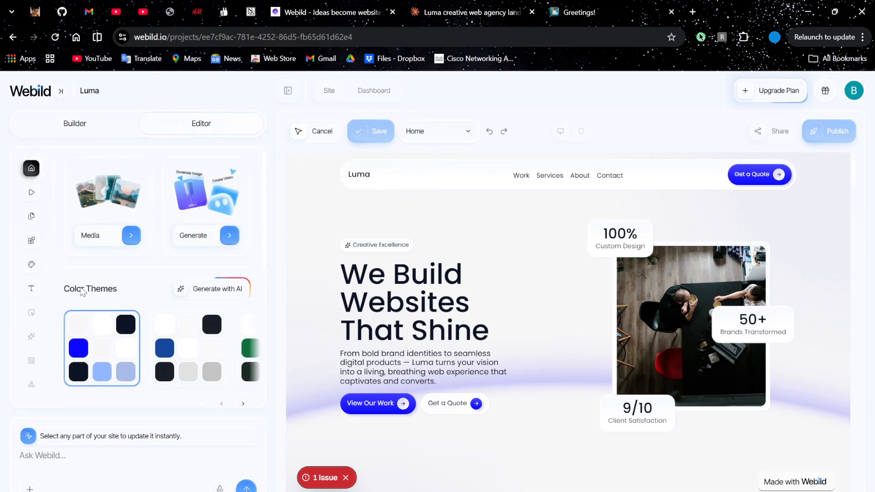
scroll(218, 337, down, 3)
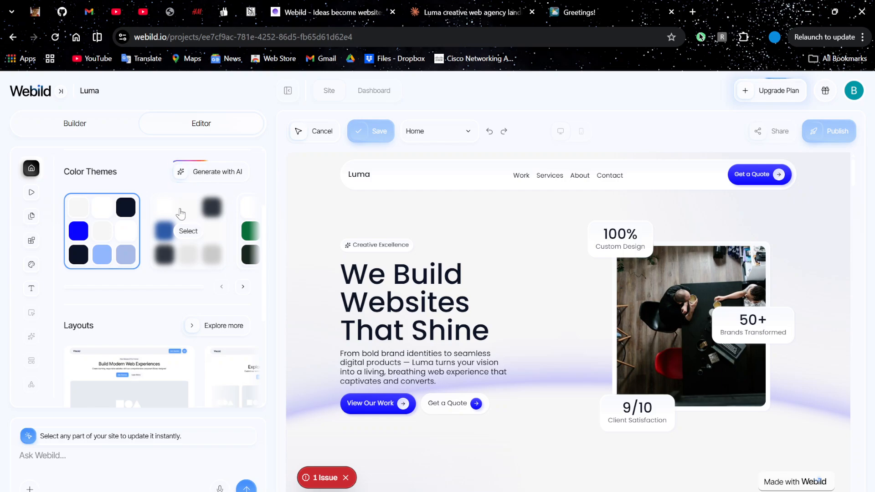
scroll(190, 329, down, 4)
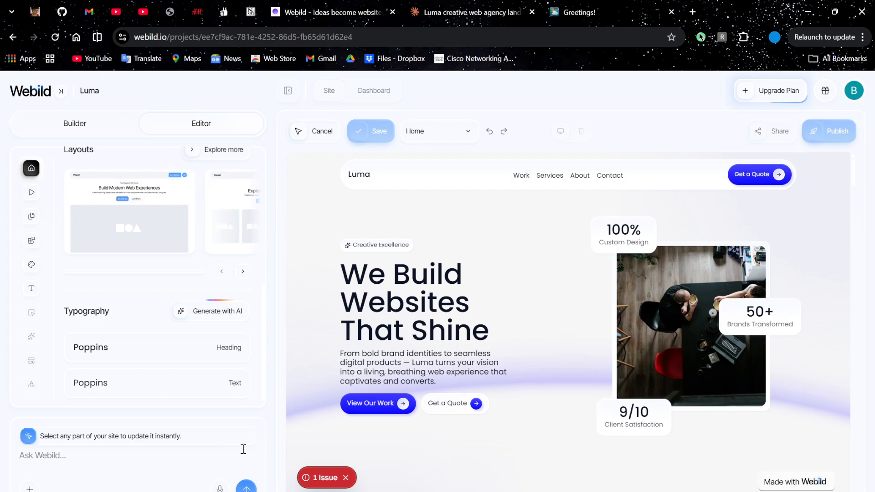
click(31, 168)
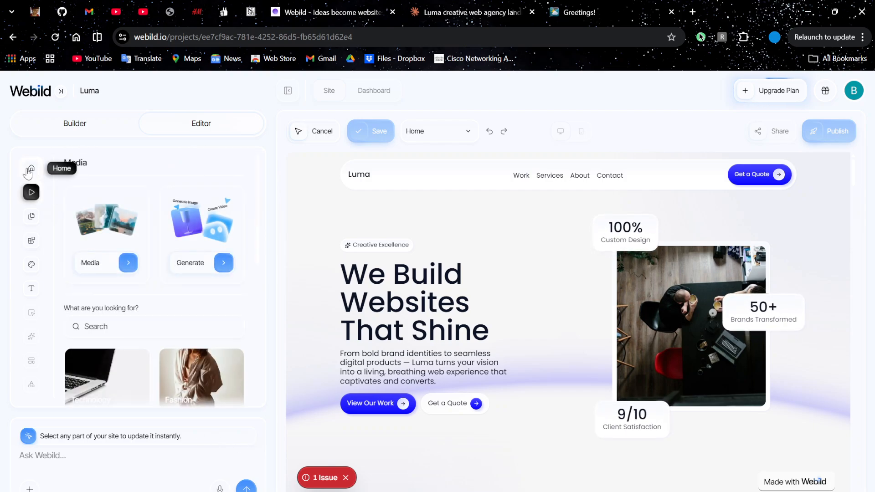
- Review the builder's design summary and color palette, and leave customizing without making changes
click(63, 130)
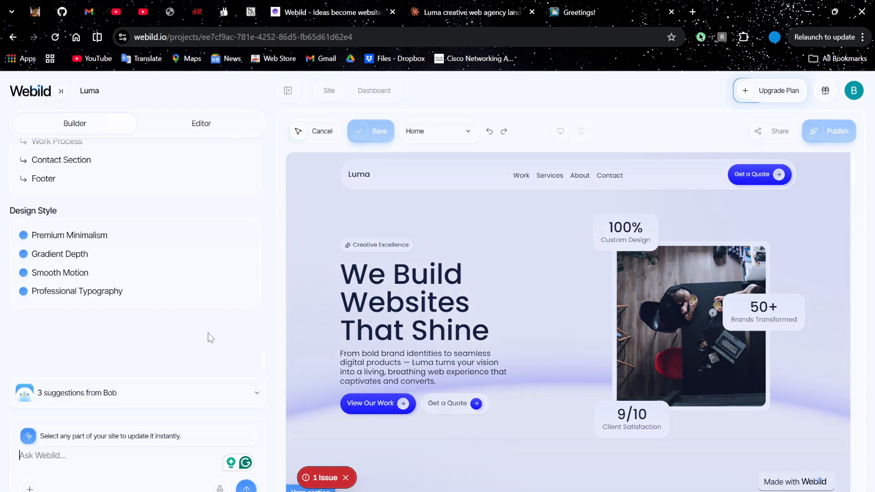
scroll(208, 335, up, 7)
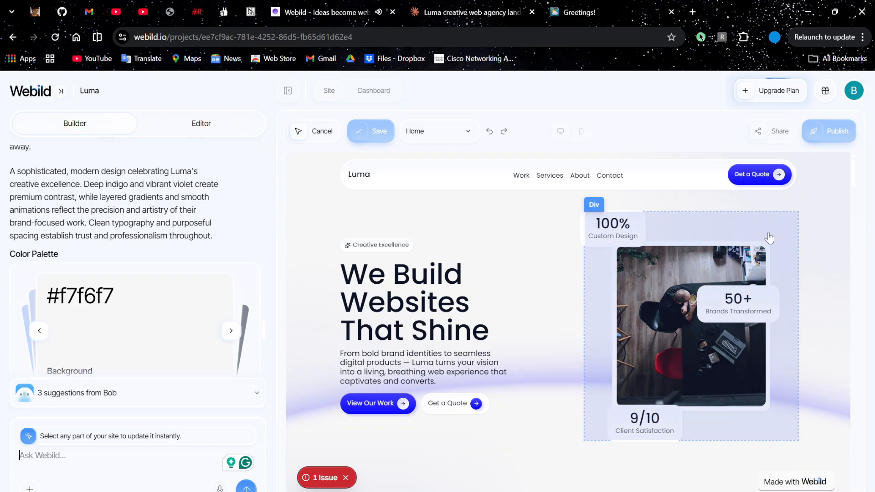
click(335, 135)
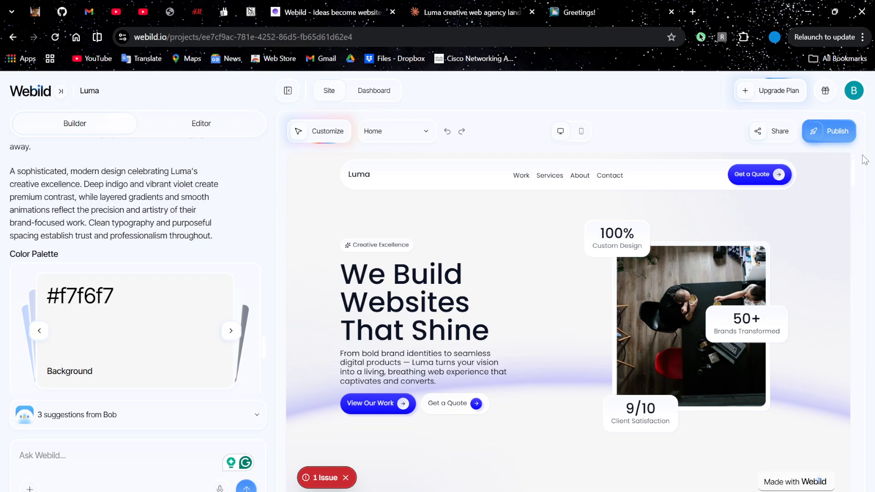
- Look through the Luma page again from the About section to the work process, and return to the hero section
scroll(510, 253, down, 5)
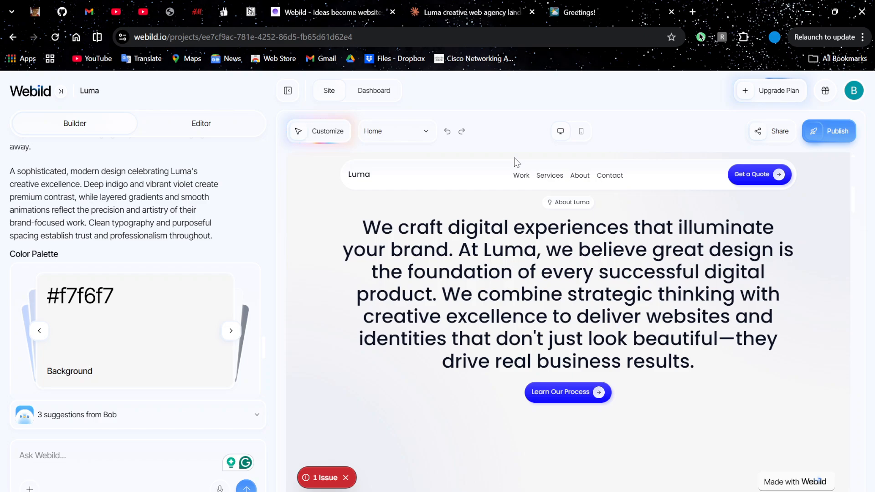
scroll(856, 220, down, 5)
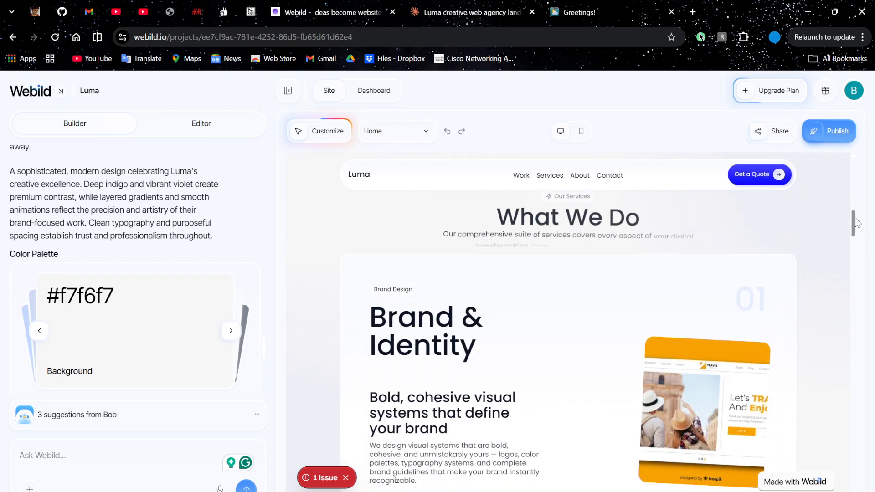
scroll(857, 222, down, 10)
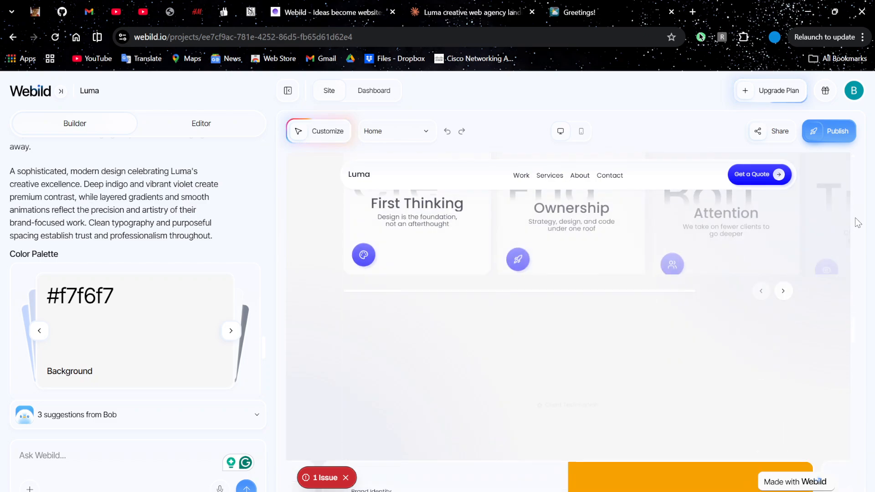
scroll(855, 222, down, 10)
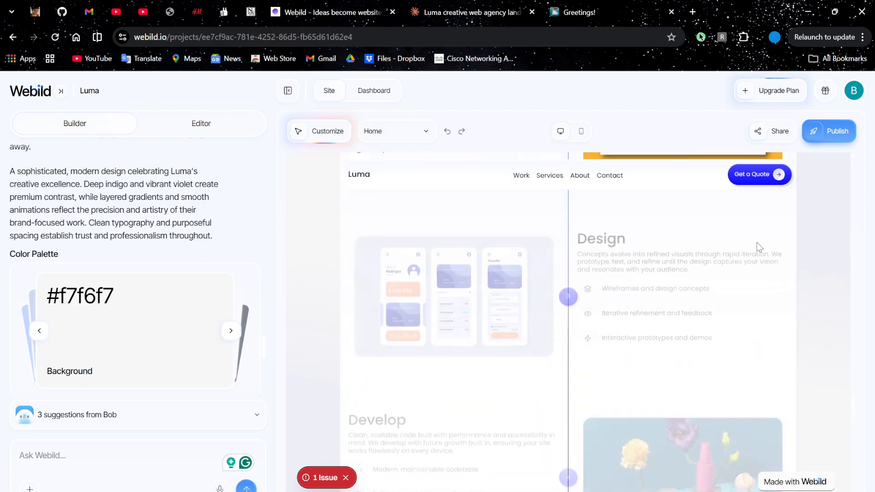
scroll(732, 254, up, 12)
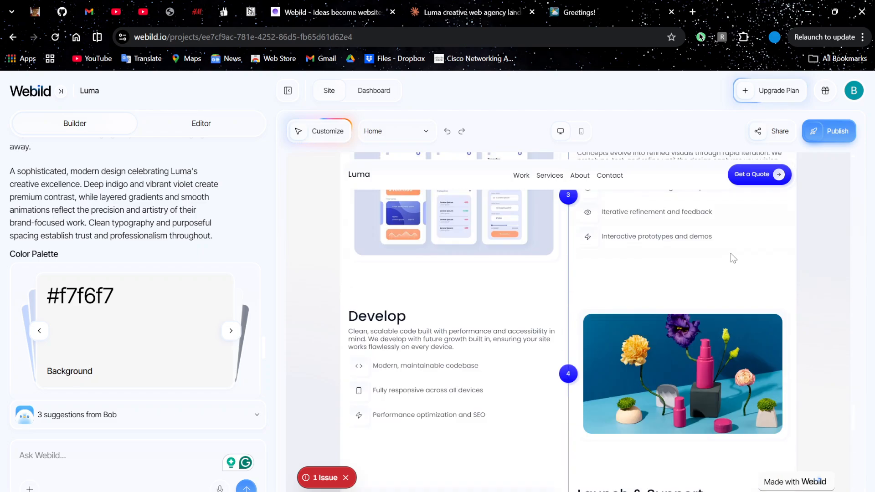
scroll(731, 253, up, 6)
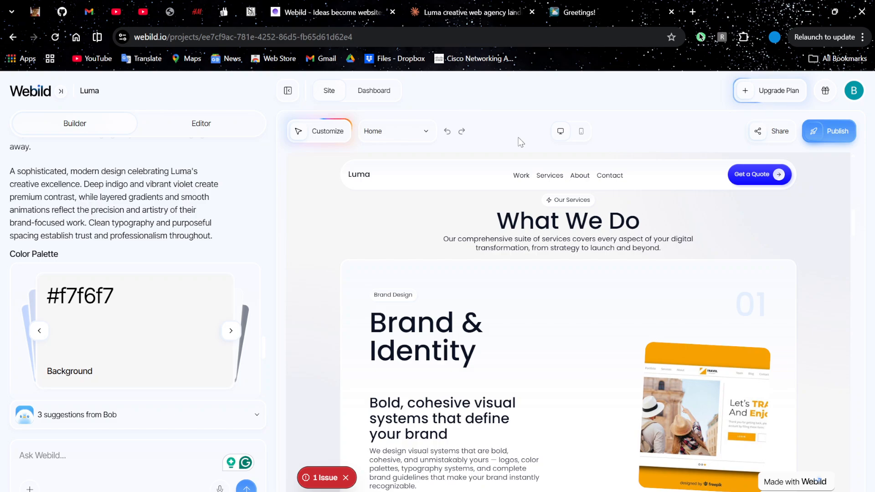
scroll(587, 393, up, 10)
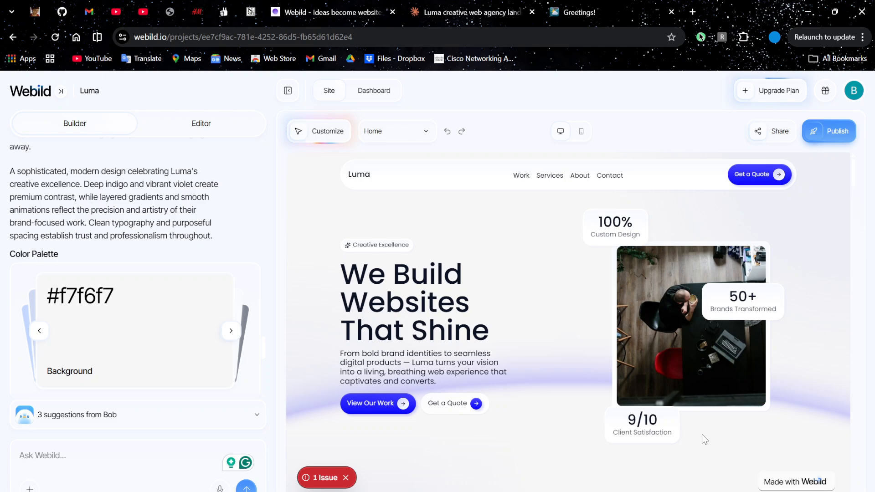
- Leave the Luma project and open the overview of all projects
click(61, 91)
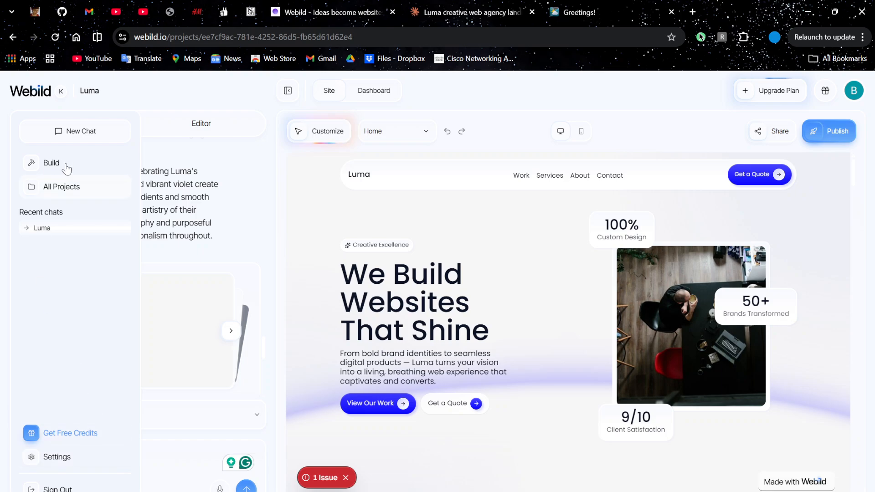
click(85, 194)
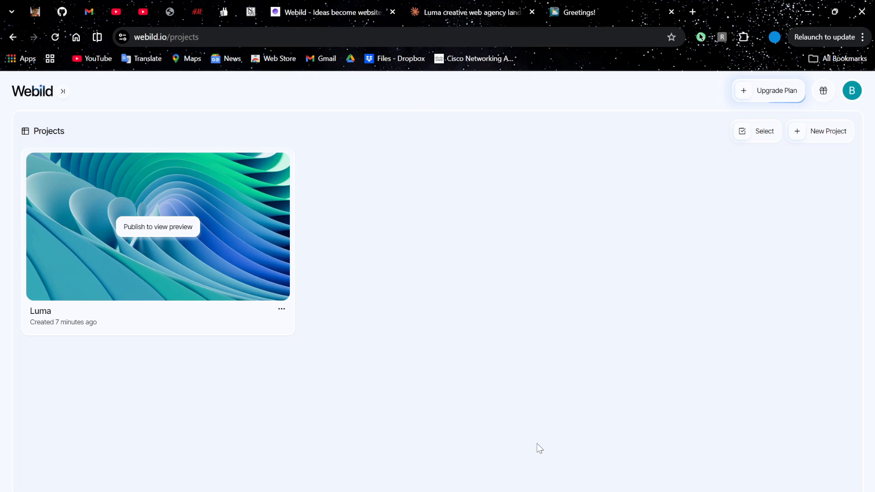
click(541, 490)
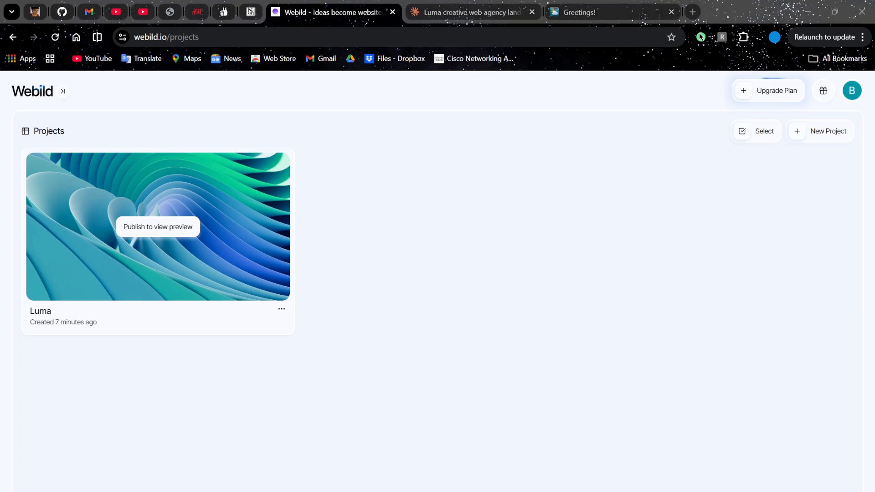